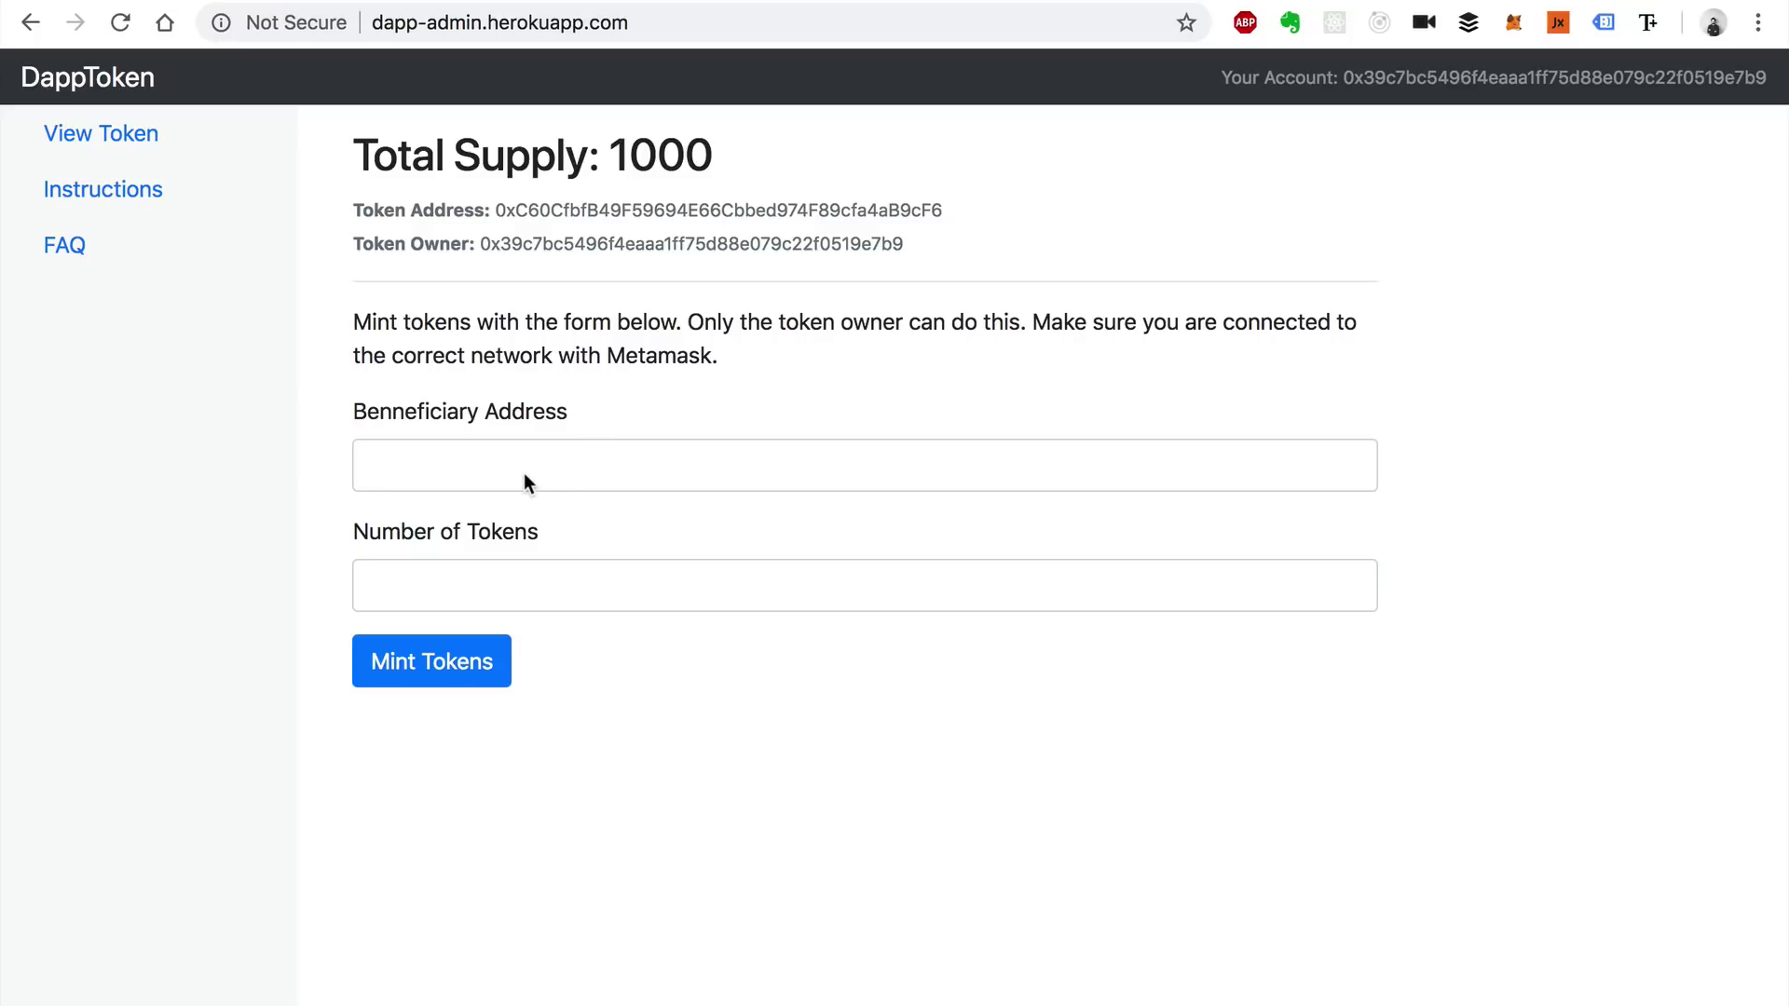
- Select the DappToken contract address under the 1000 total supply to copy it
left_click(461, 468)
left_click(627, 365)
left_click_drag(494, 210, 976, 203)
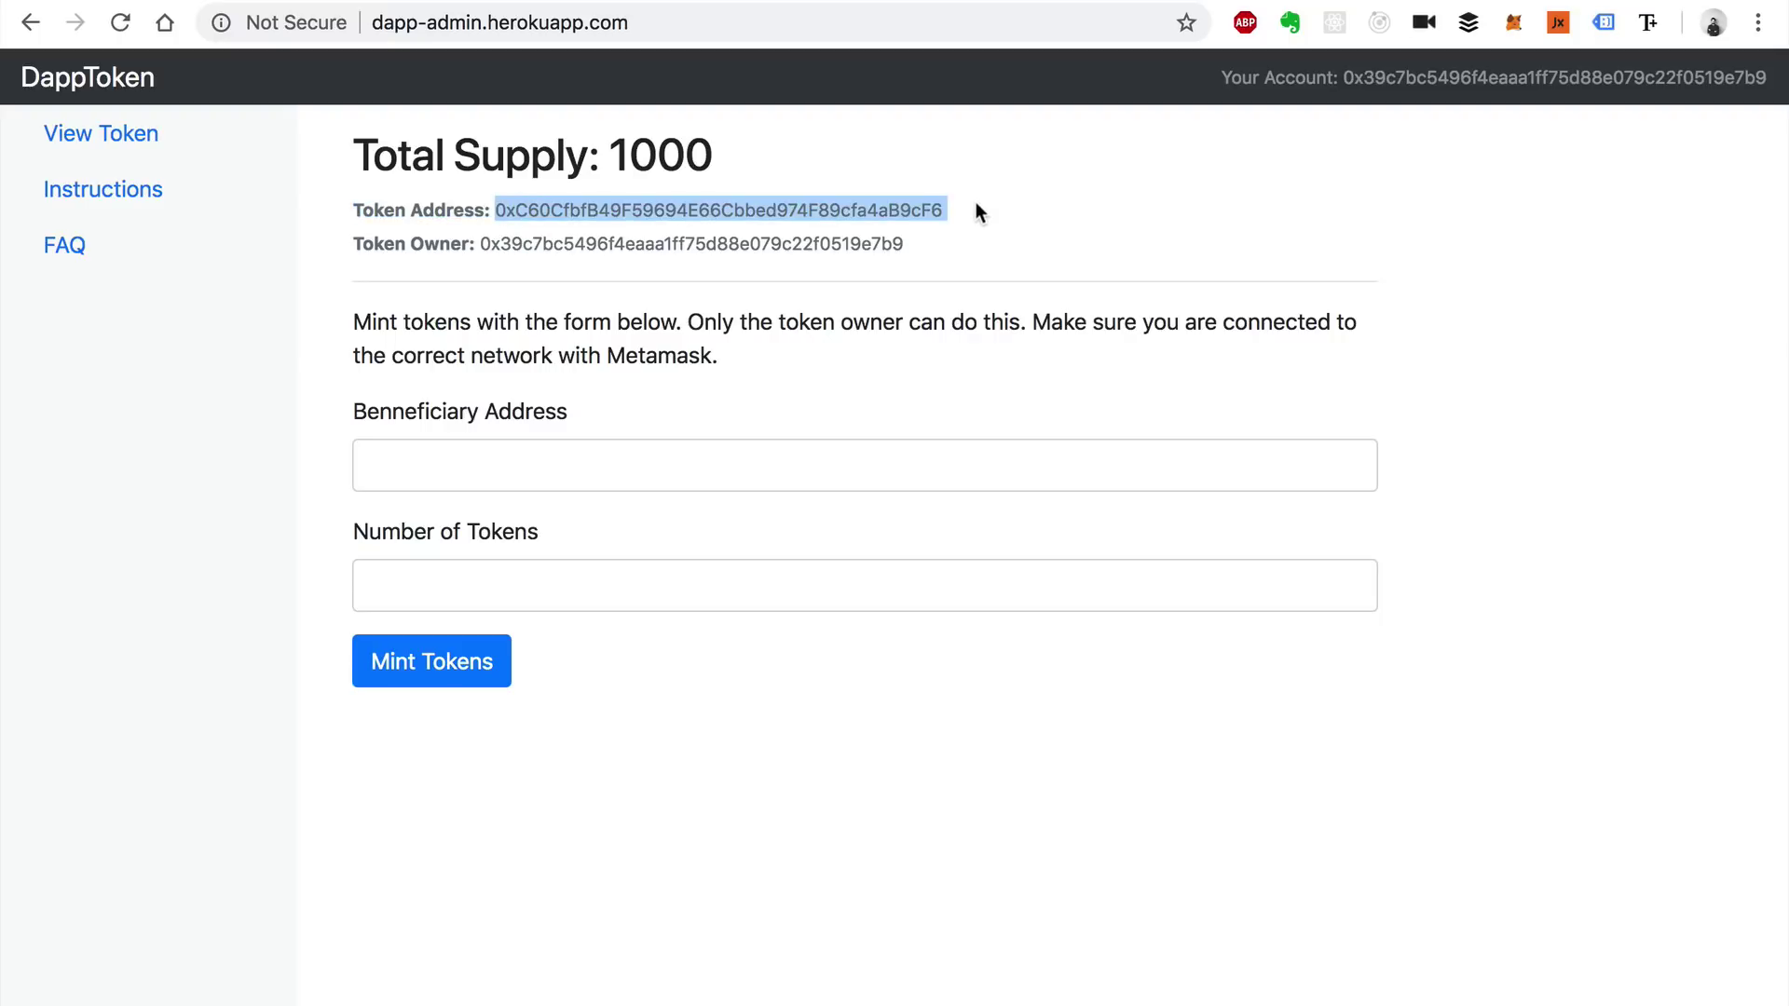
- Search Kovan Etherscan for the copied DappToken contract address
left_click(663, 0)
left_click(1293, 86)
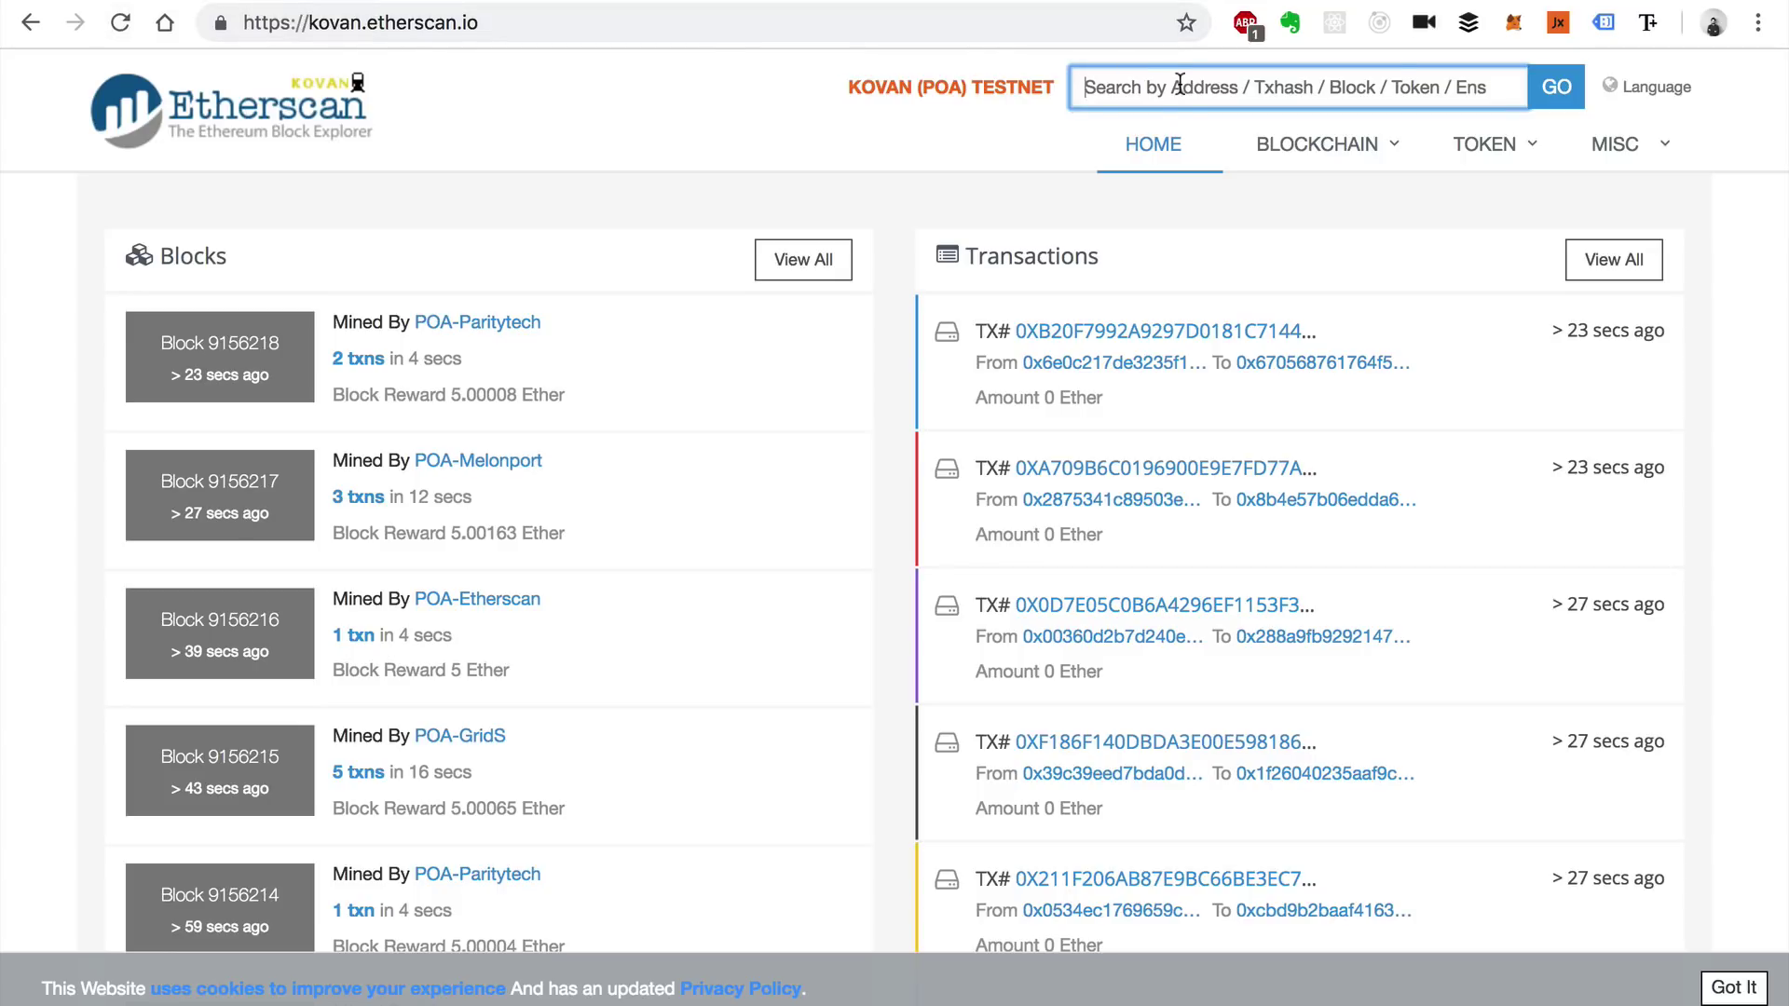
type("0xc60cfbfb49f59694e66cbbed974f89cfa4ab9cf6")
key("Return")
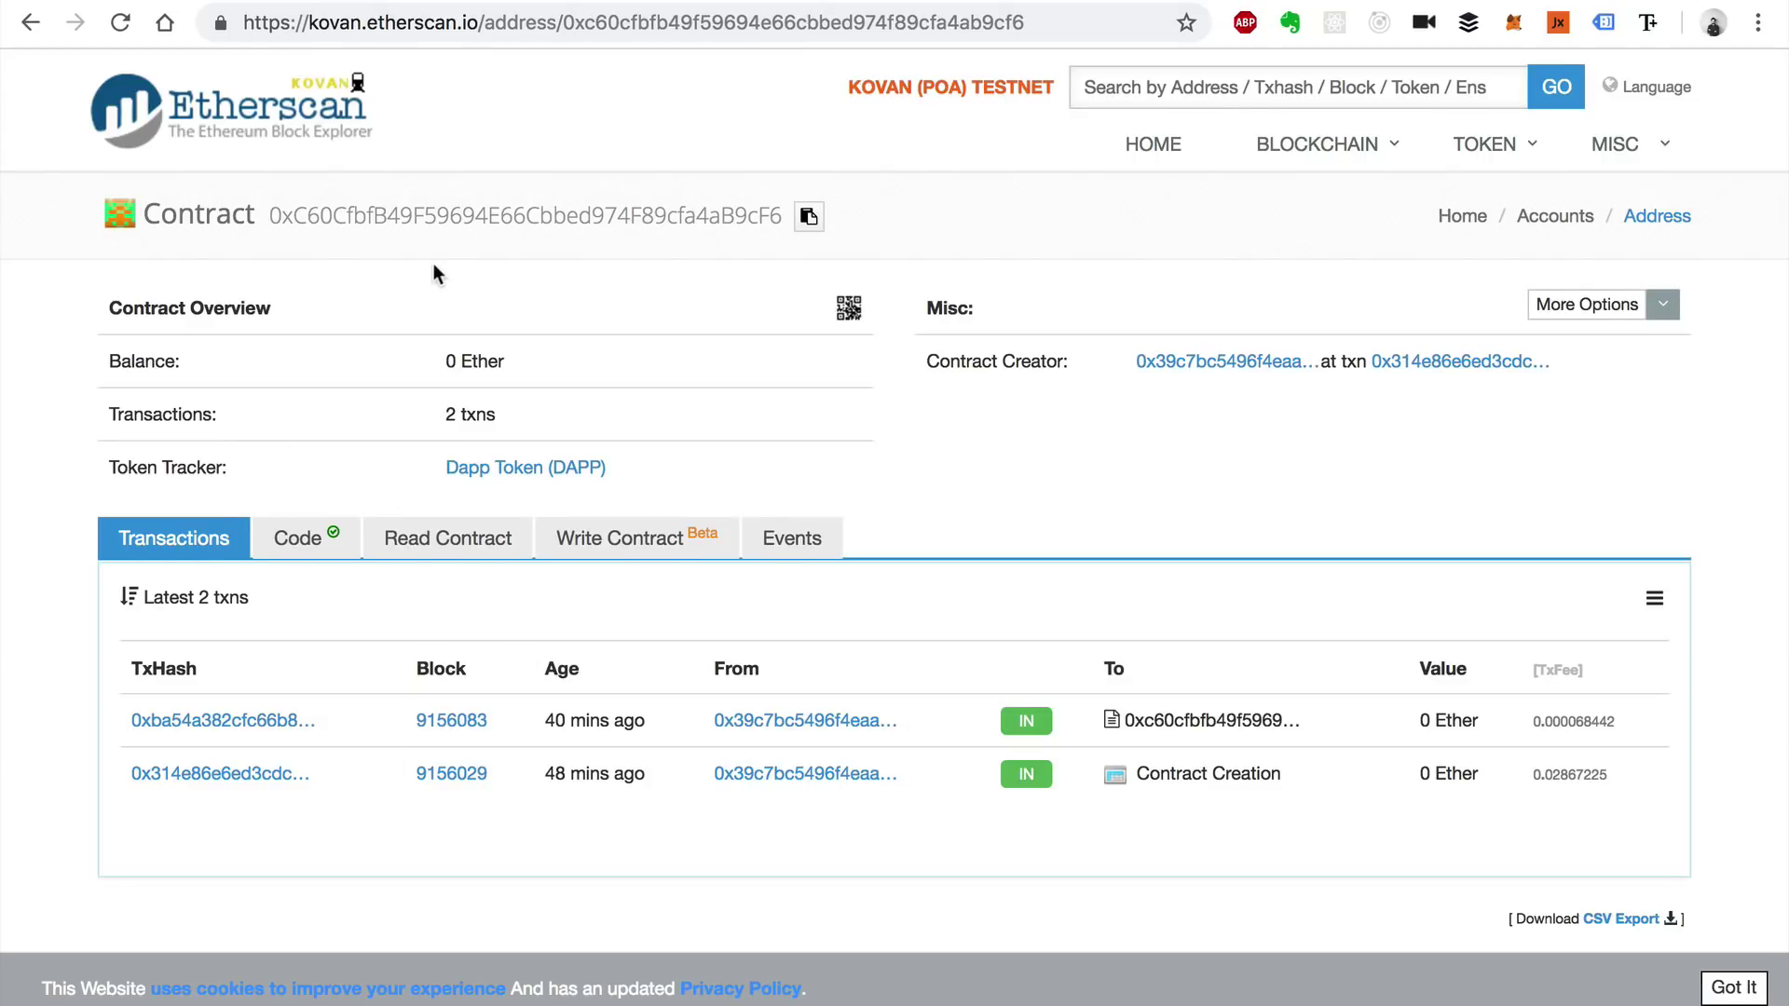
- Scroll through the contract's verified source code, then go back to the admin page
left_click(298, 538)
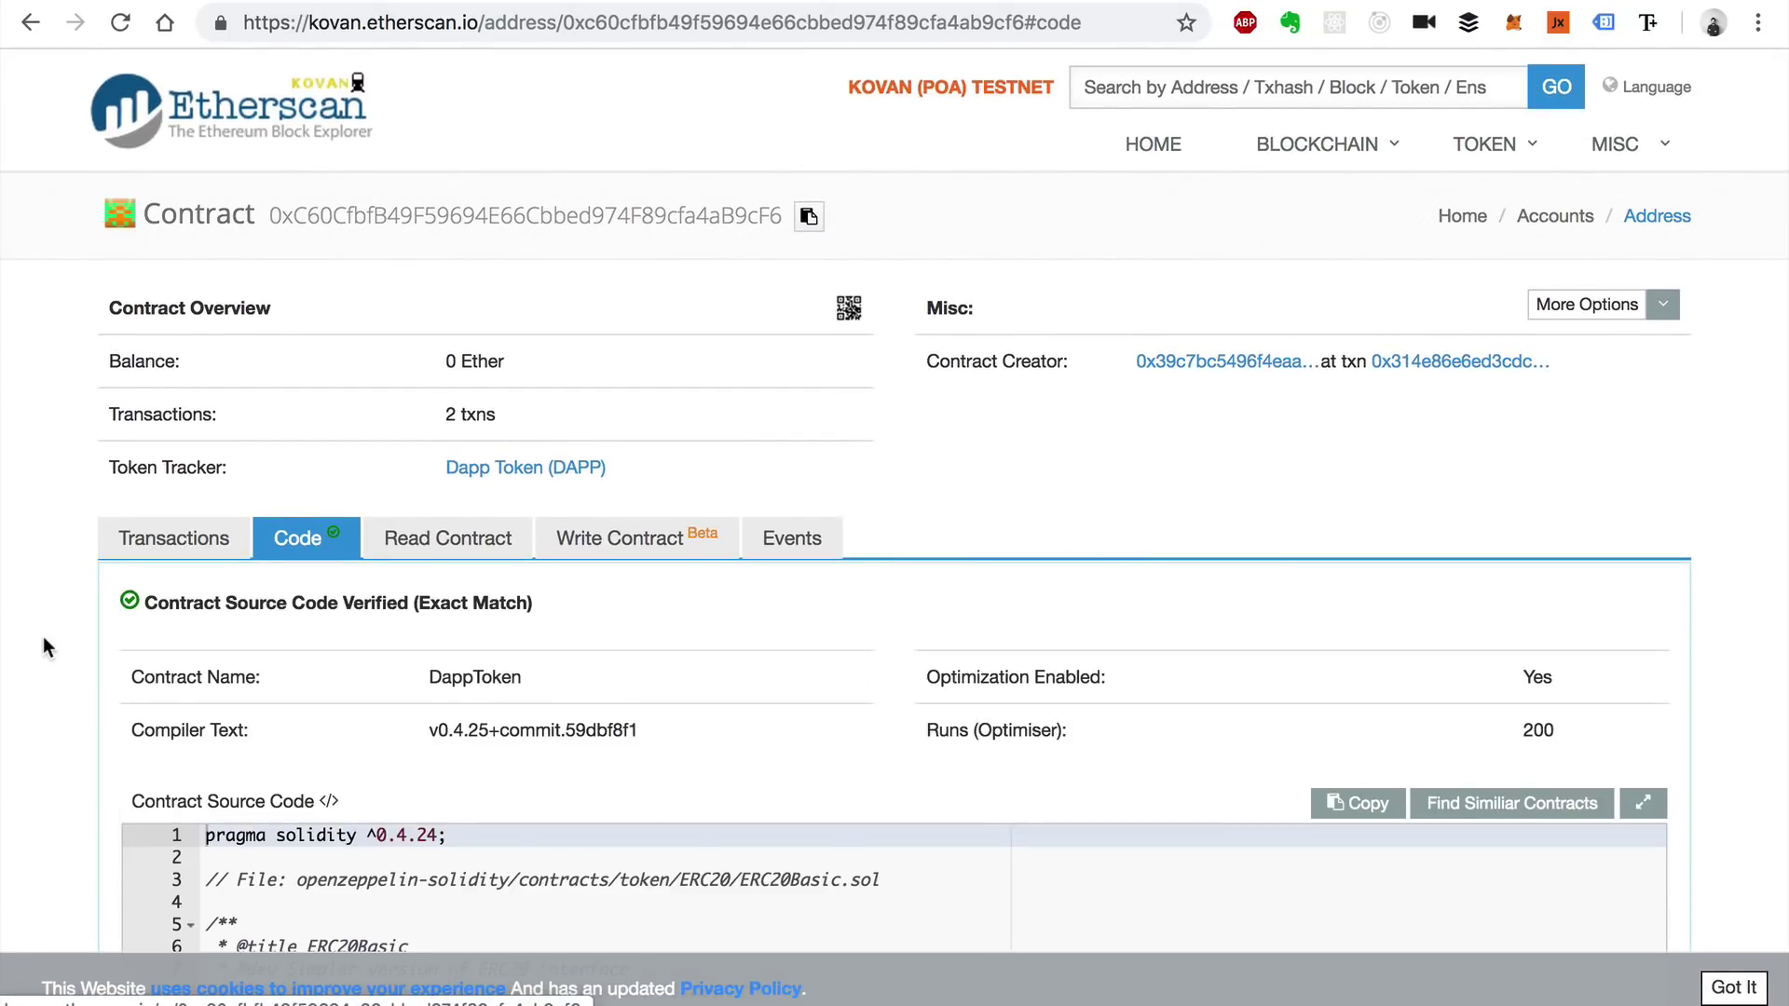
scroll(42, 641, "down", 4)
scroll(115, 633, "down", 3)
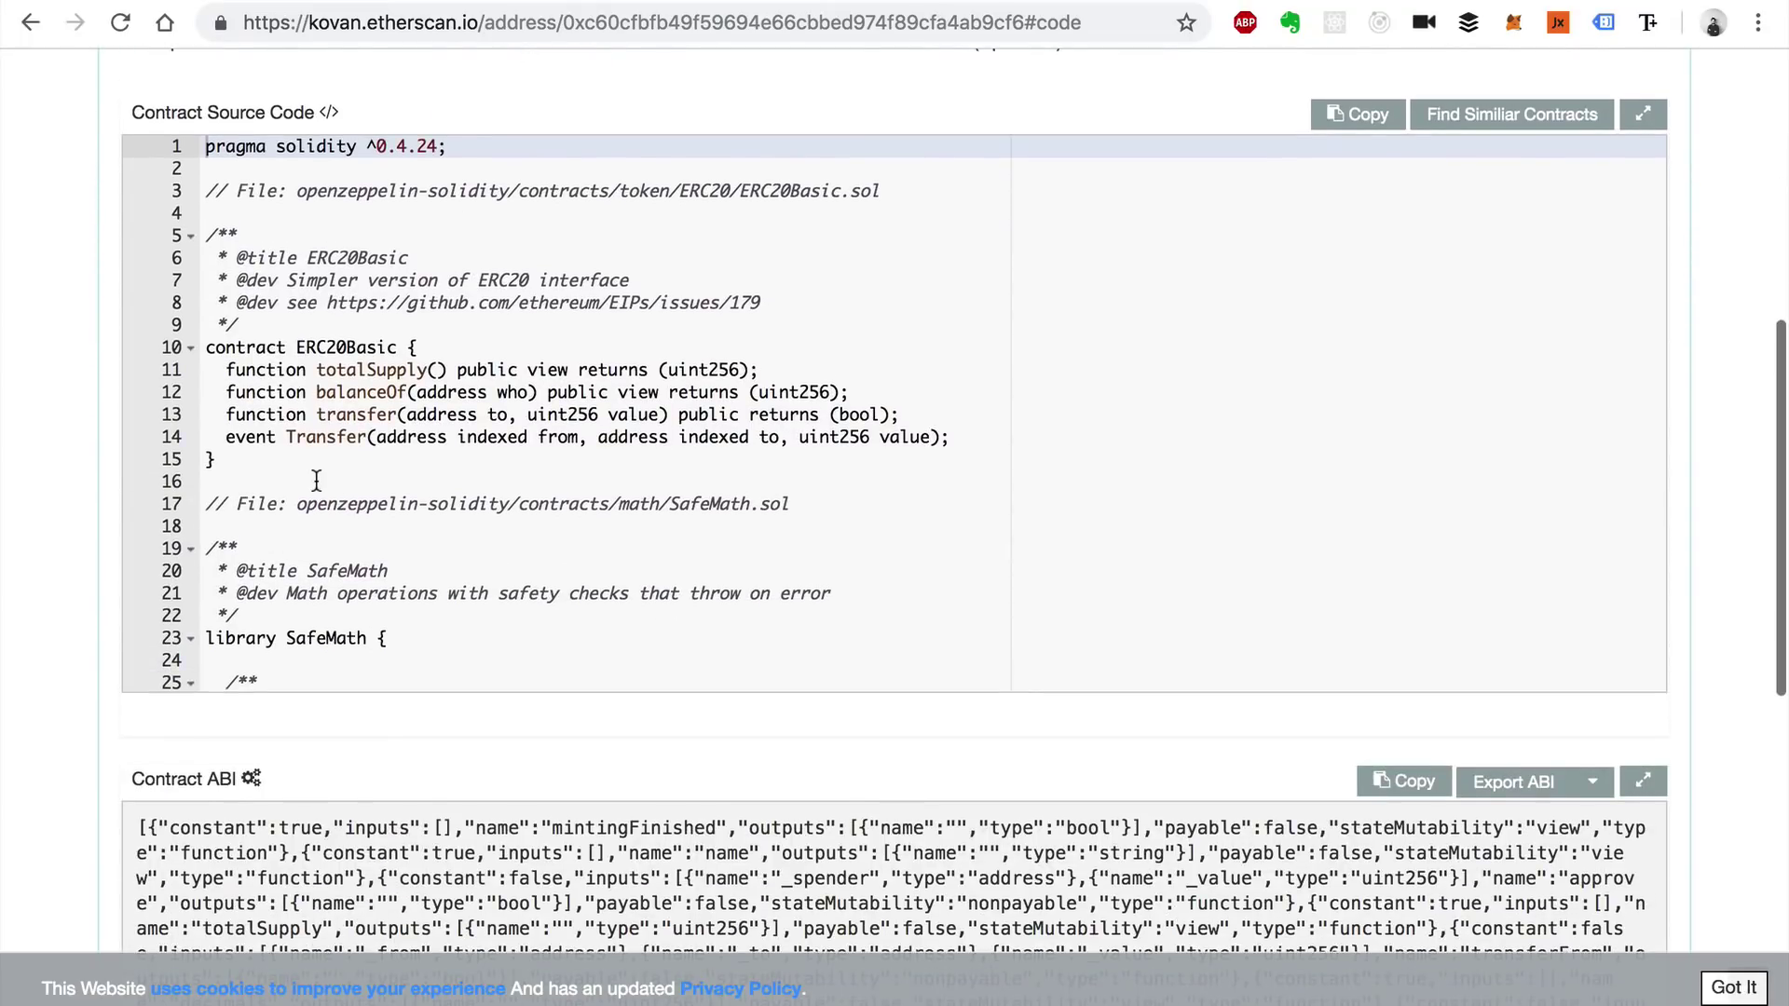
scroll(317, 480, "down", 10)
scroll(317, 480, "down", 20)
scroll(317, 480, "down", 15)
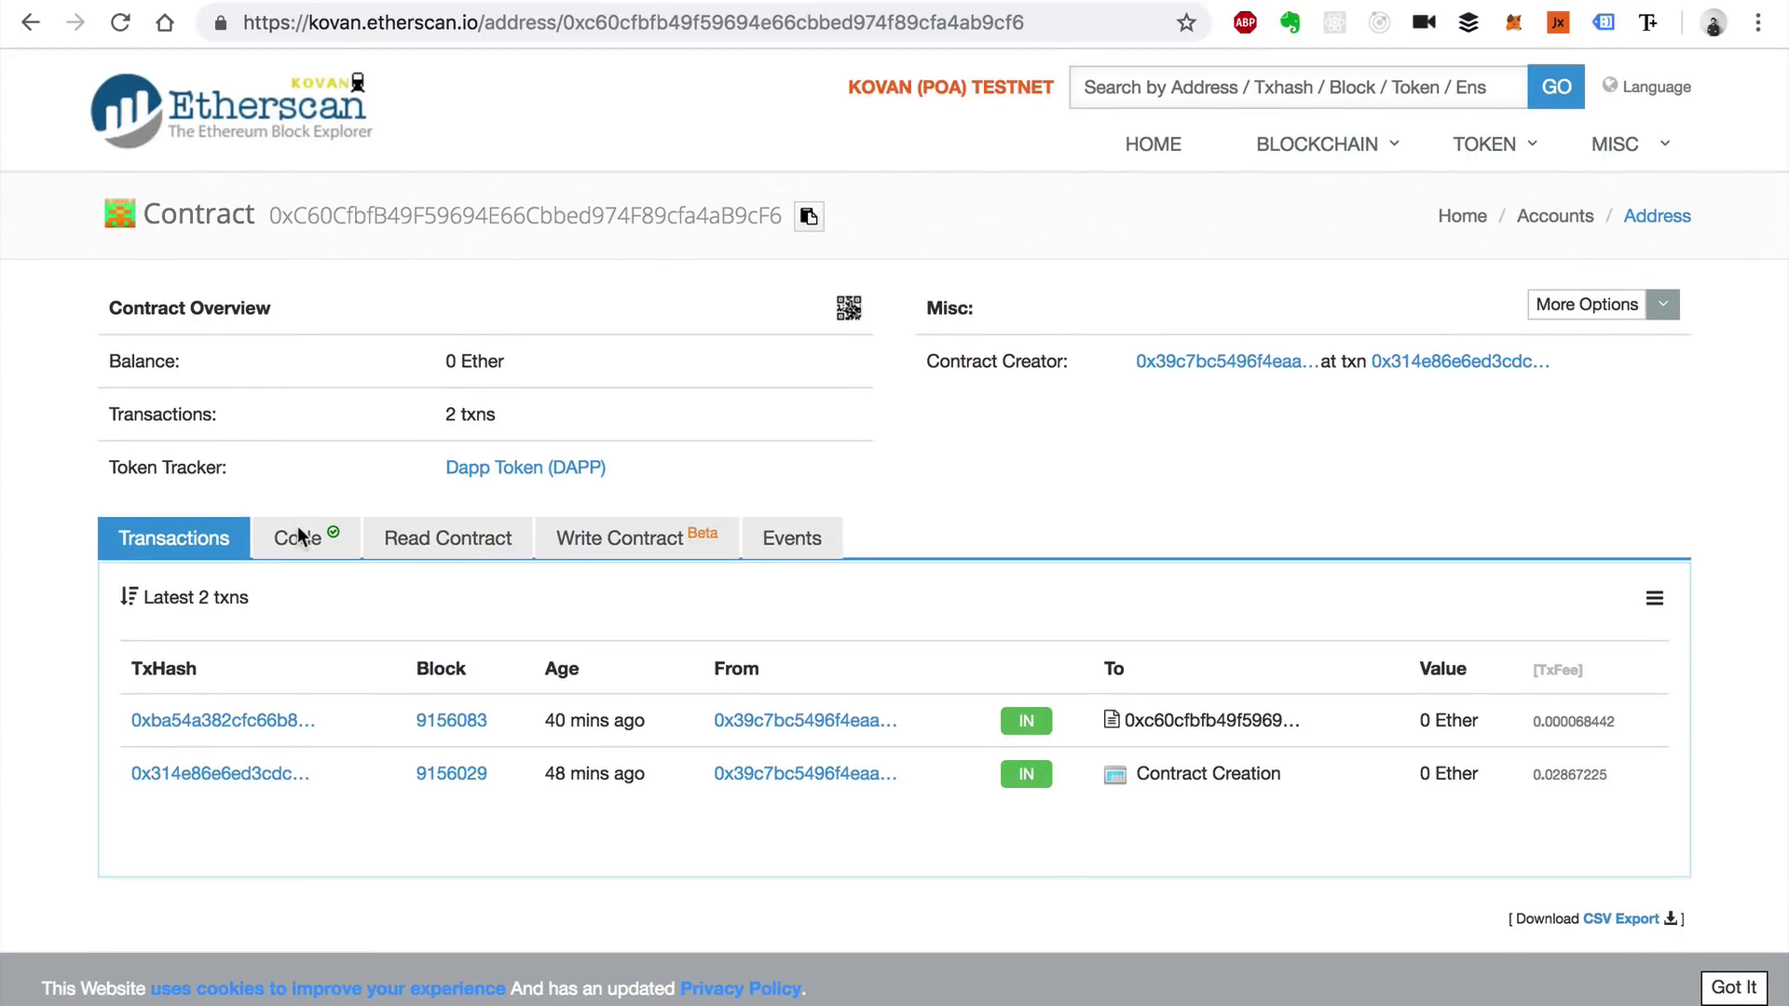
left_click(395, 2)
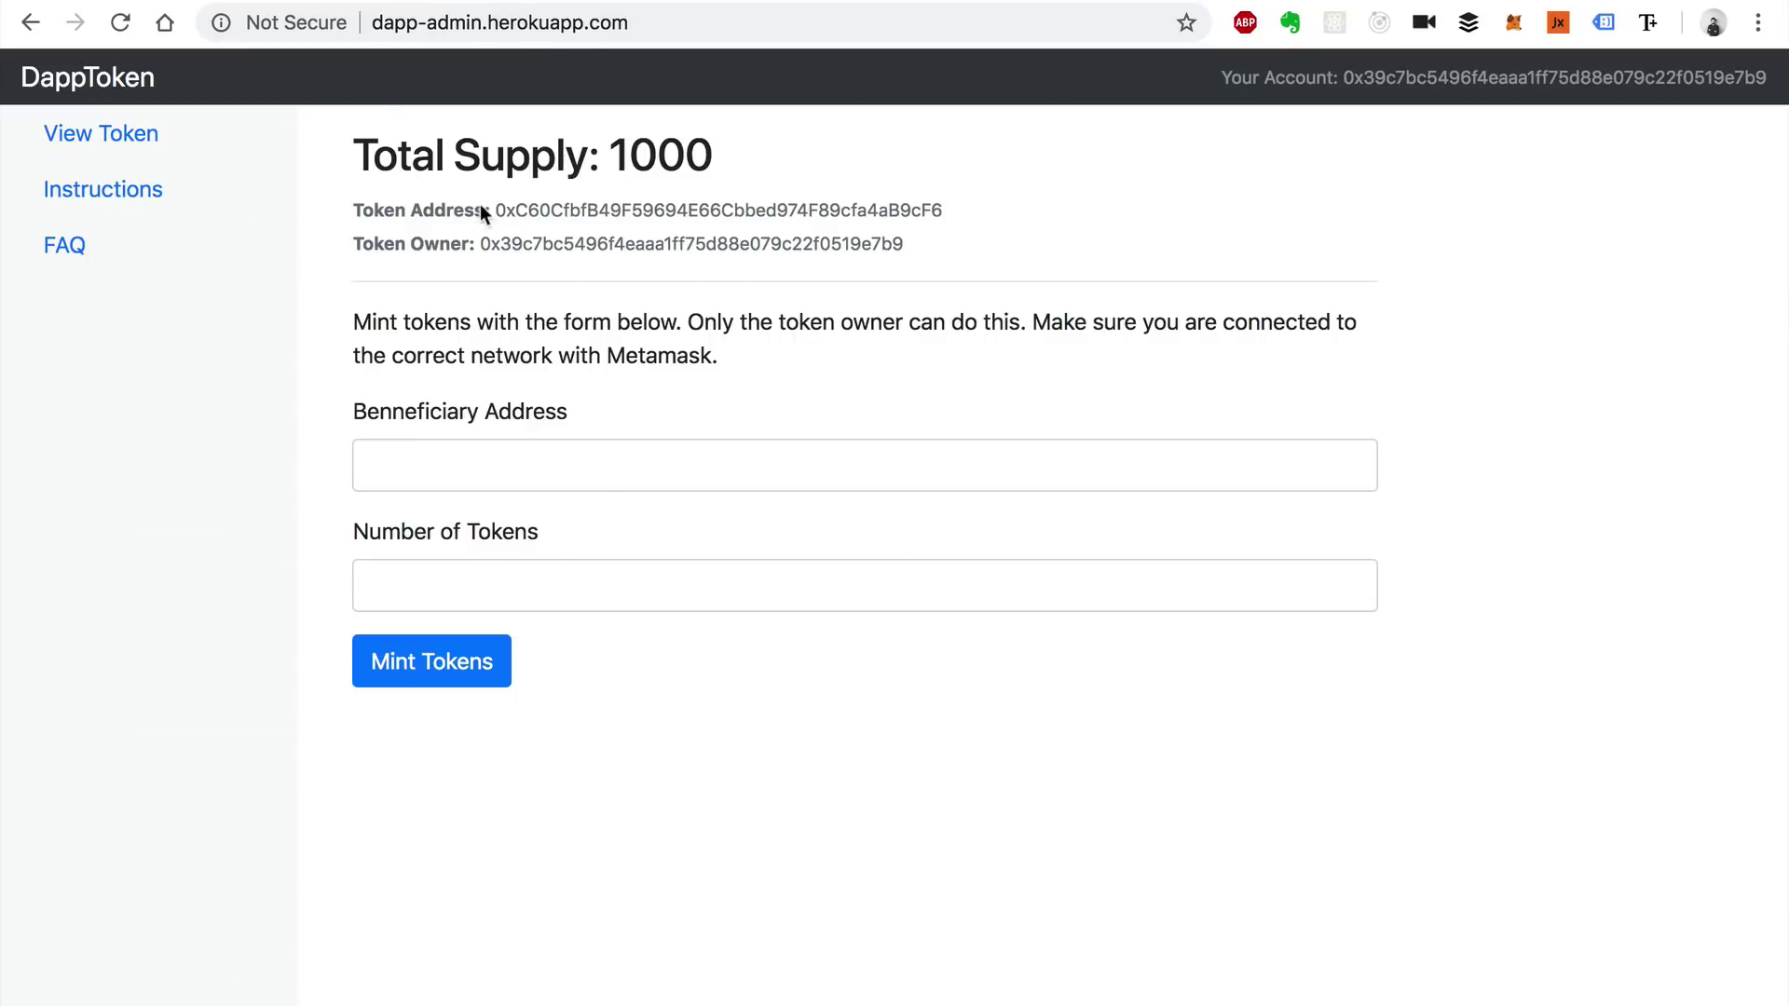
double_click(596, 216)
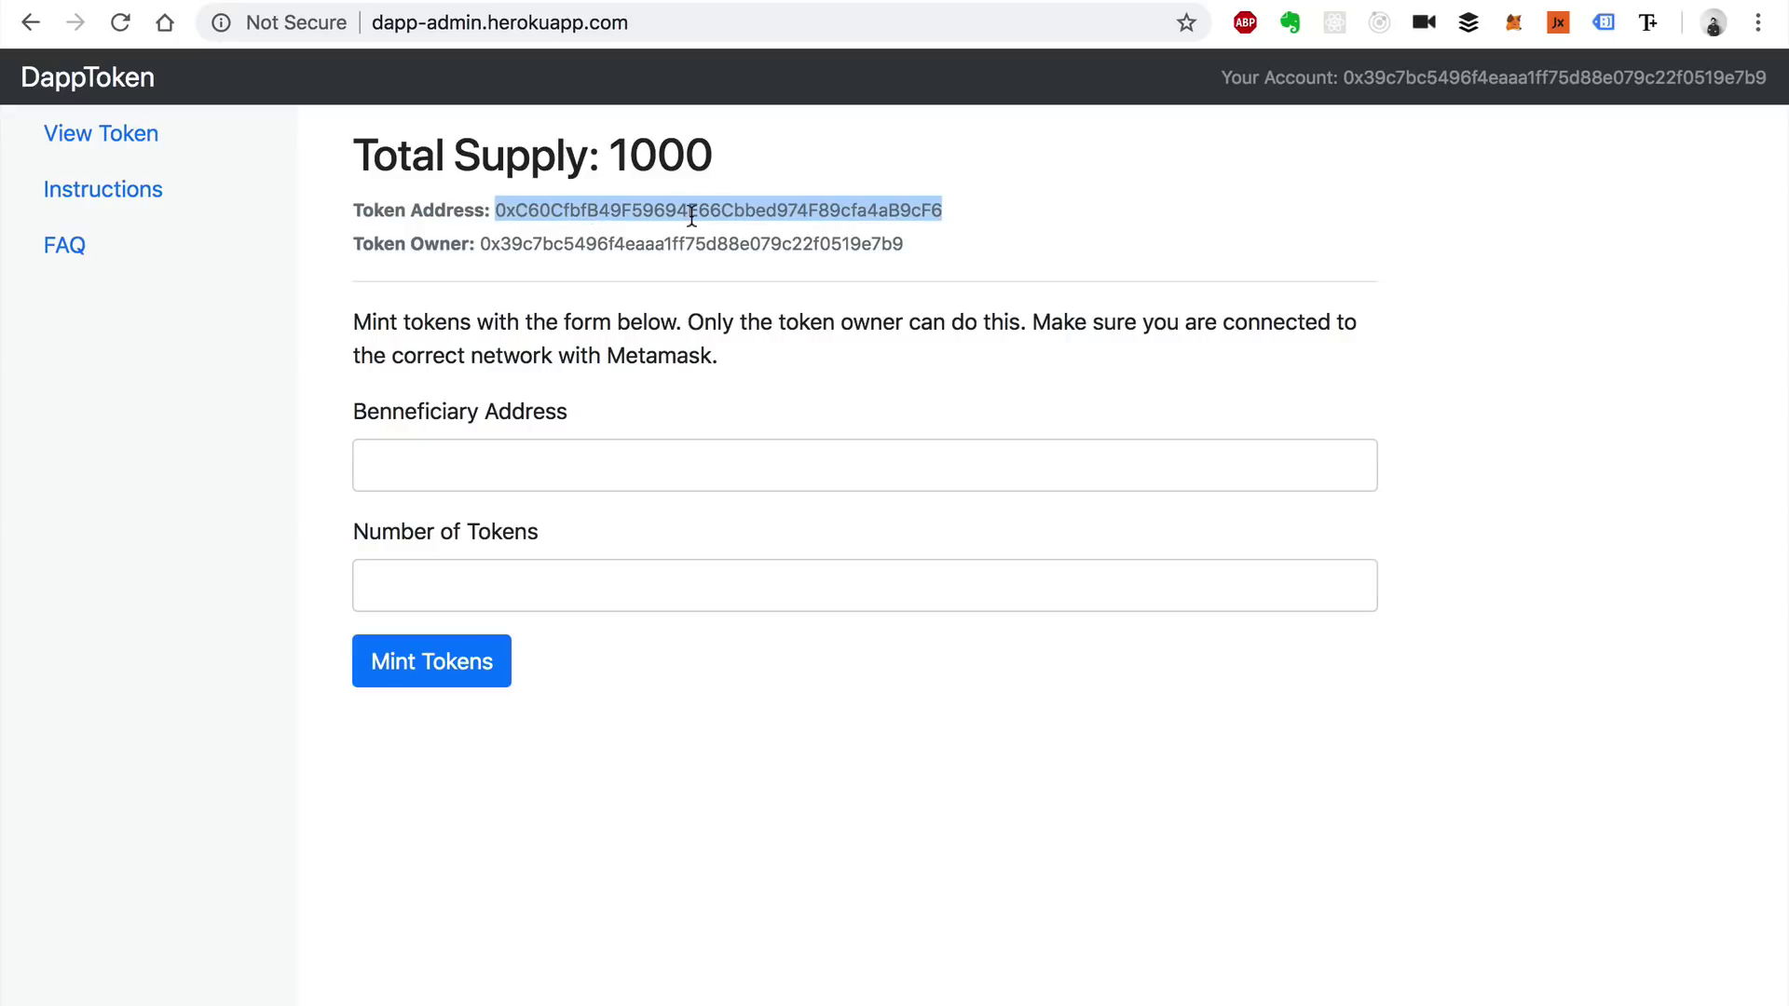
double_click(587, 243)
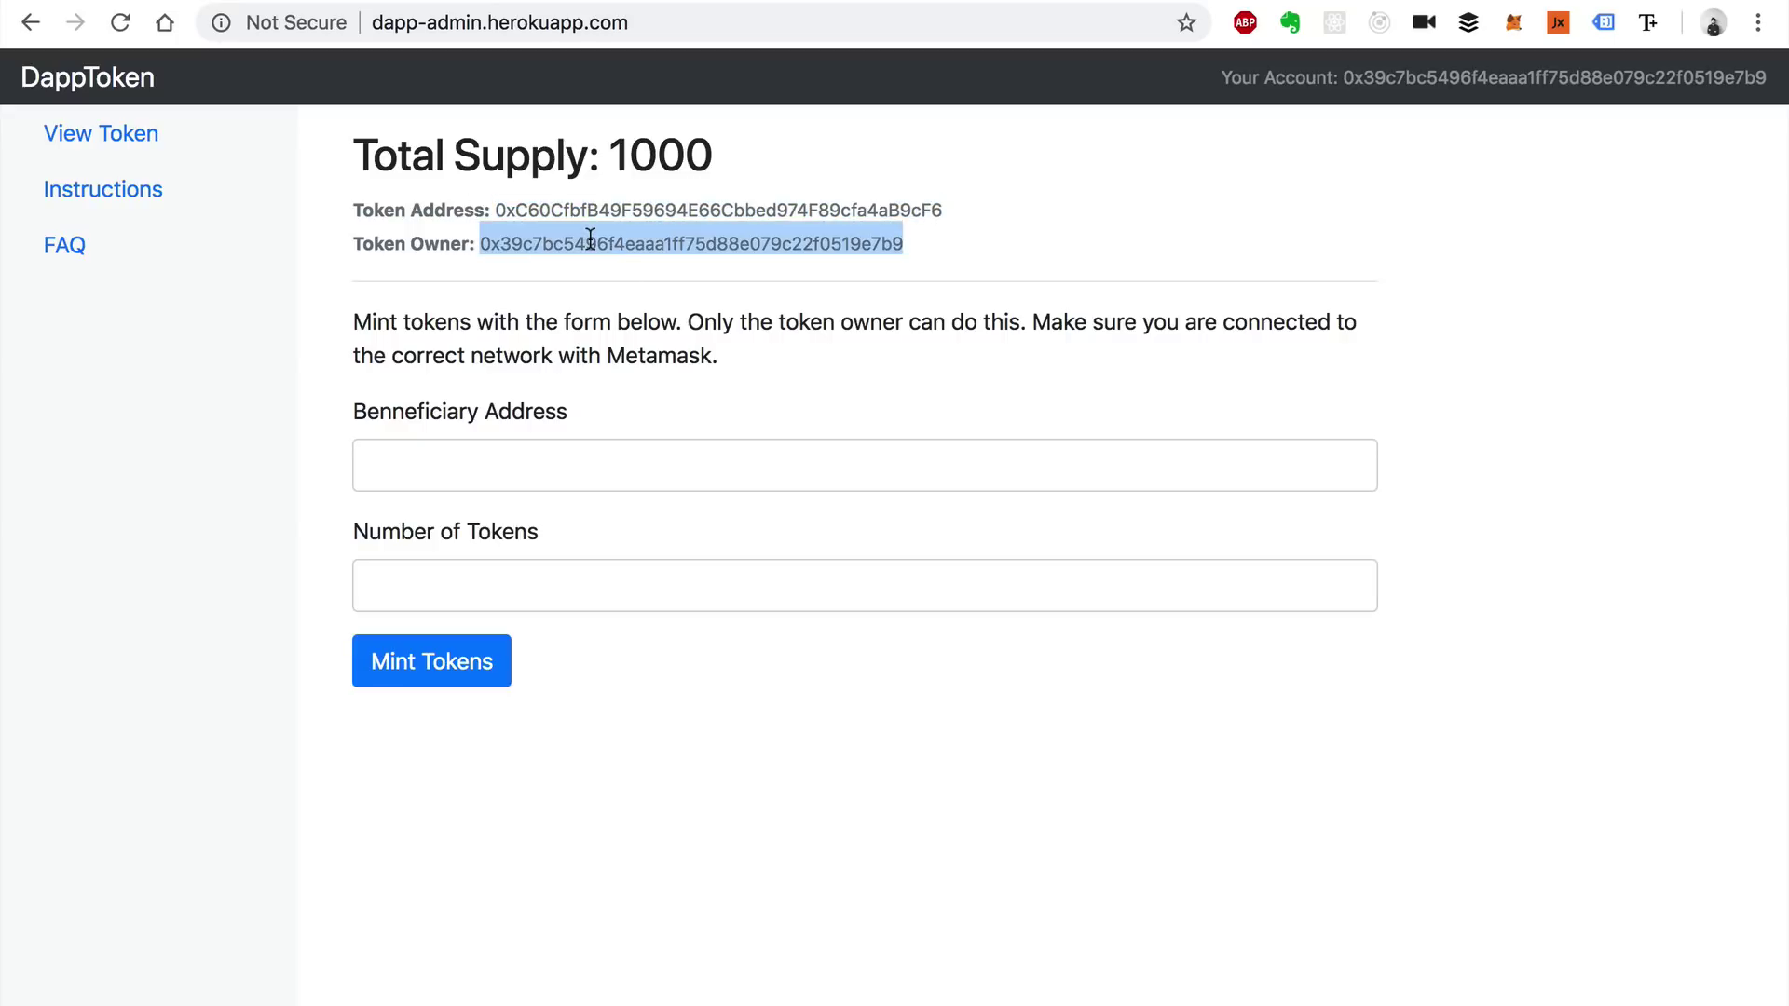
double_click(656, 239)
left_click(706, 271)
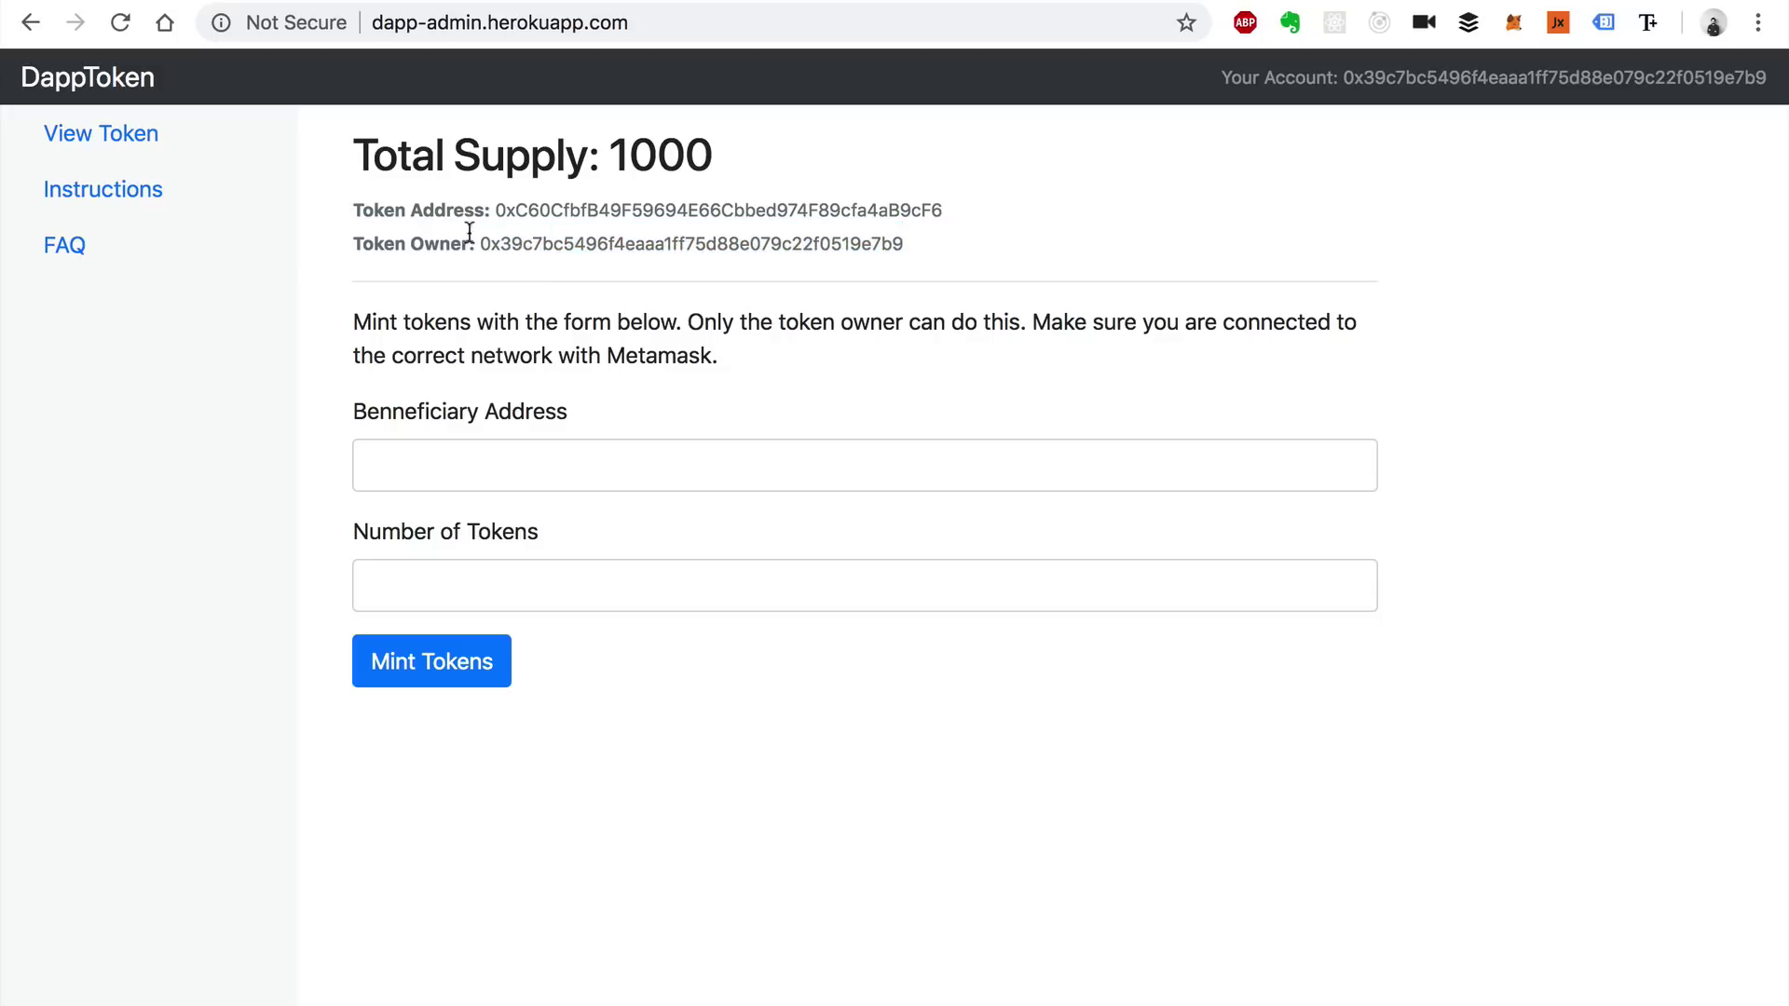
left_click_drag(481, 244, 925, 240)
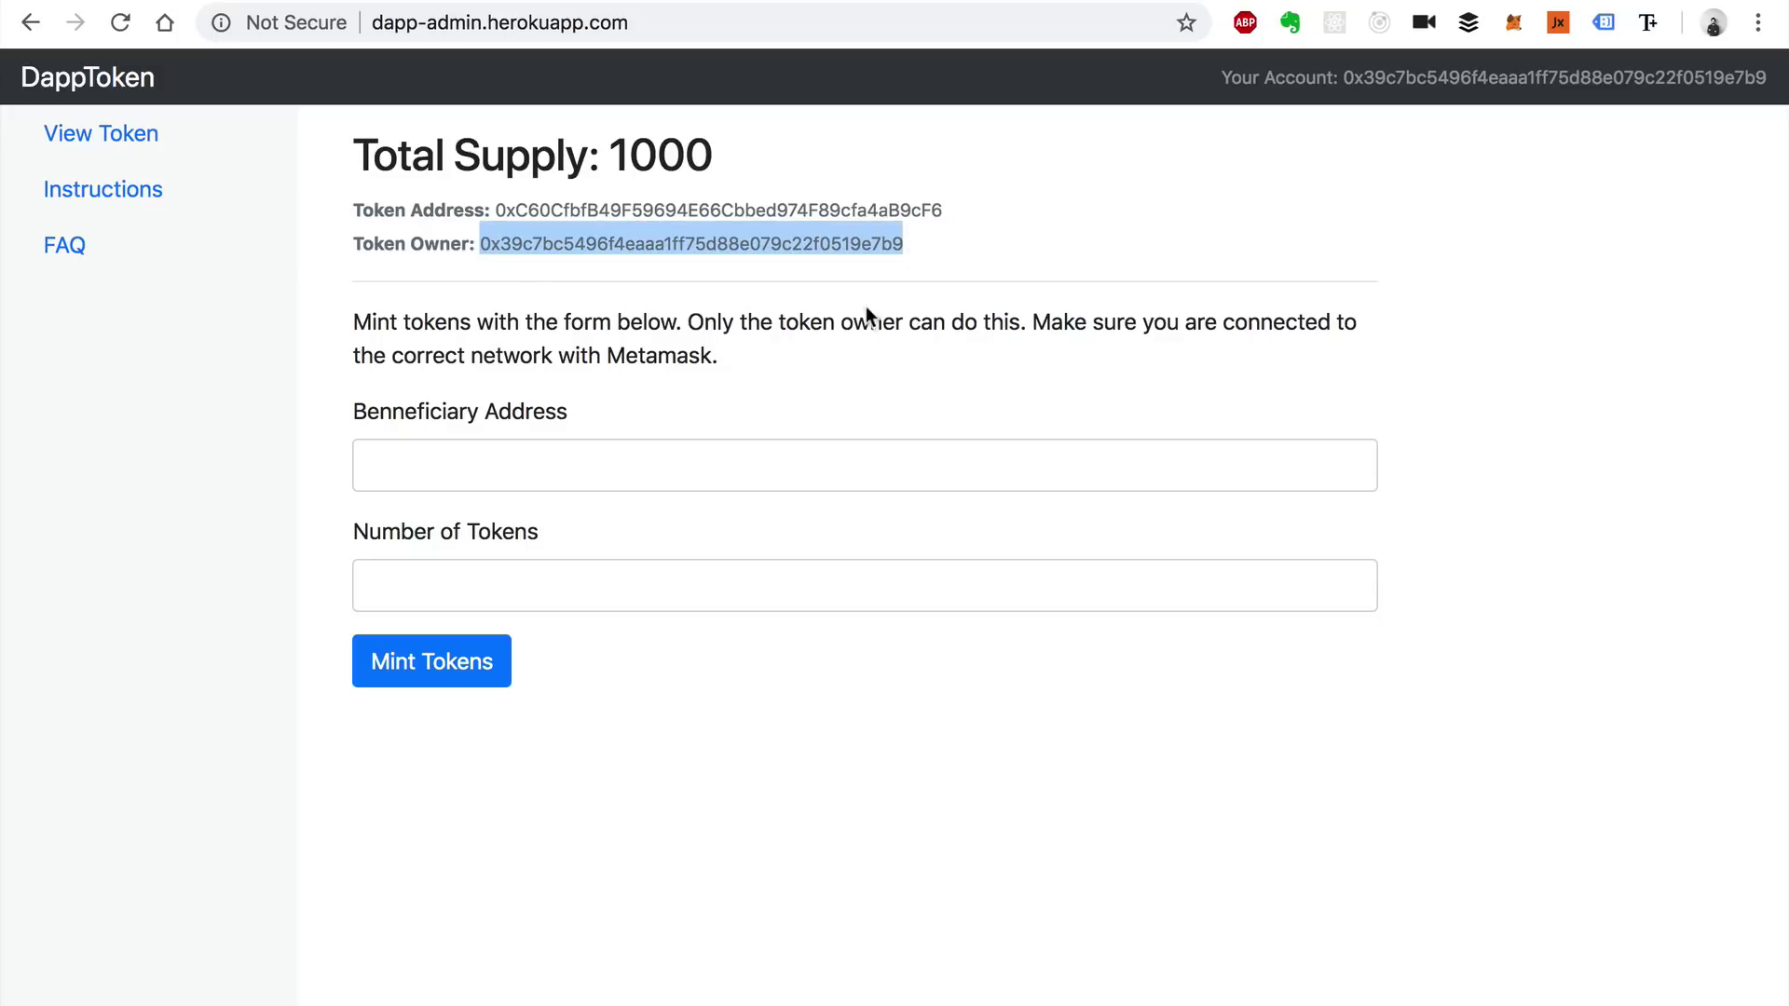
left_click(656, 405)
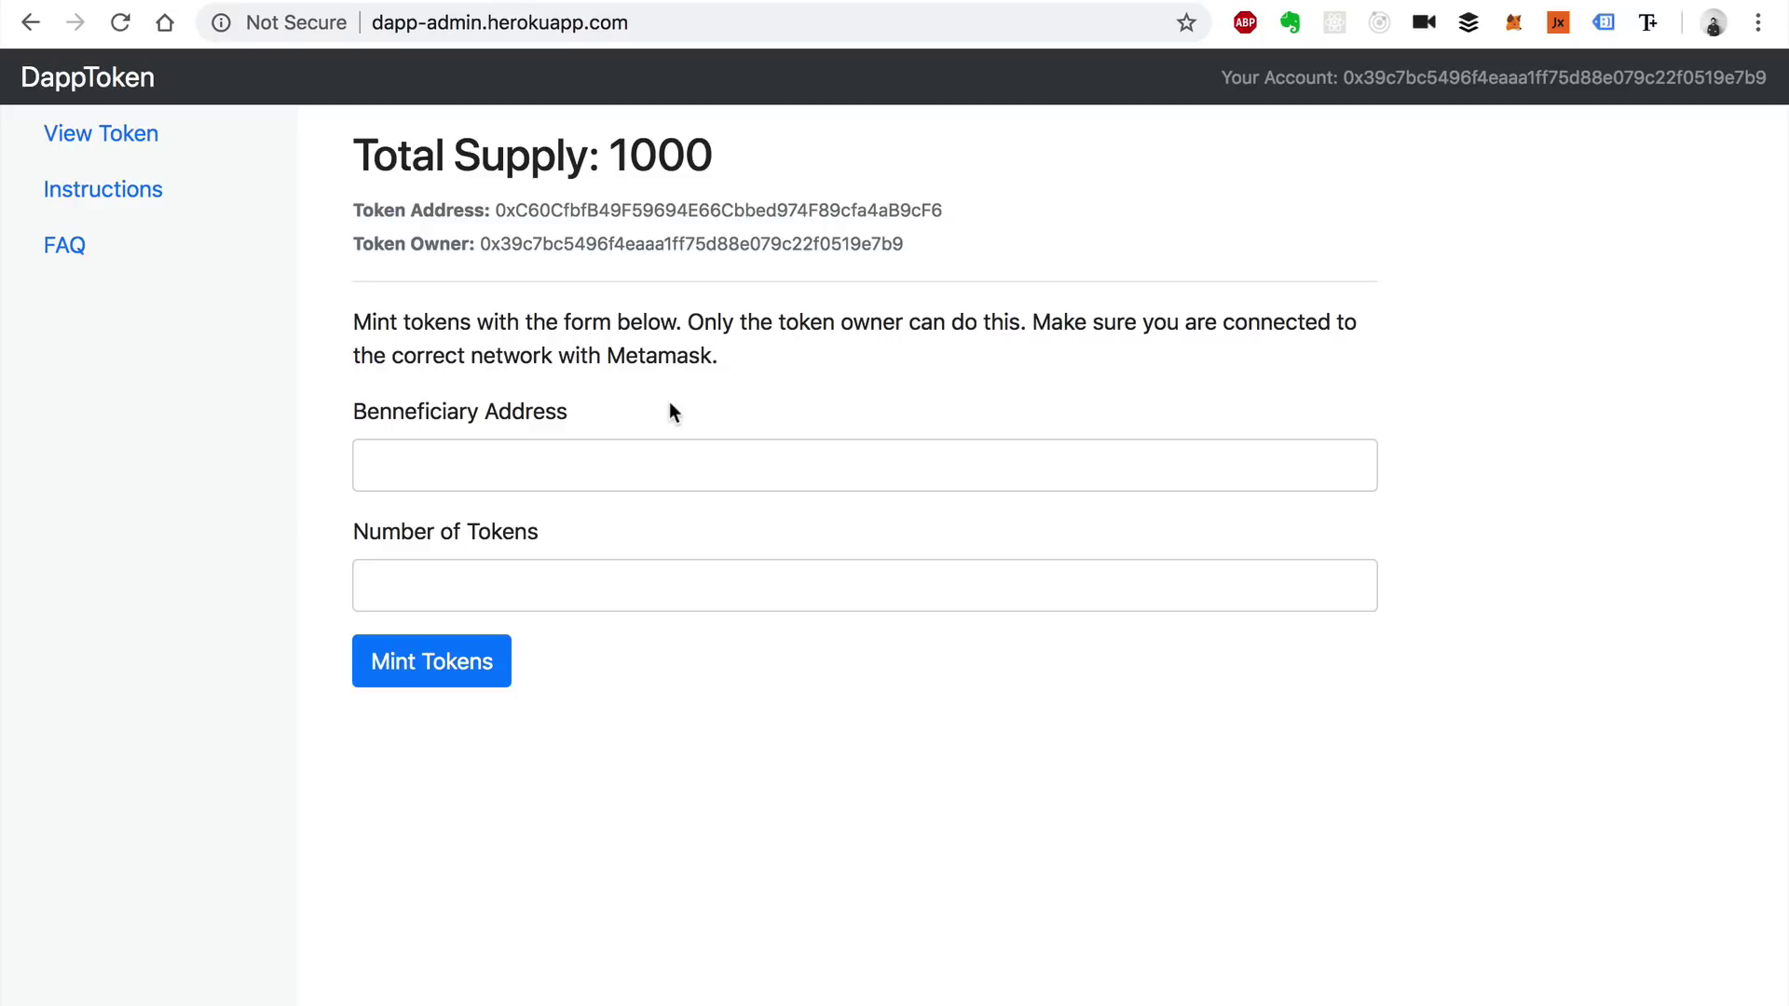
scroll(669, 400, "down", 2)
- Copy the owner account's address from the MetaMask wallet after checking its network
left_click(932, 461)
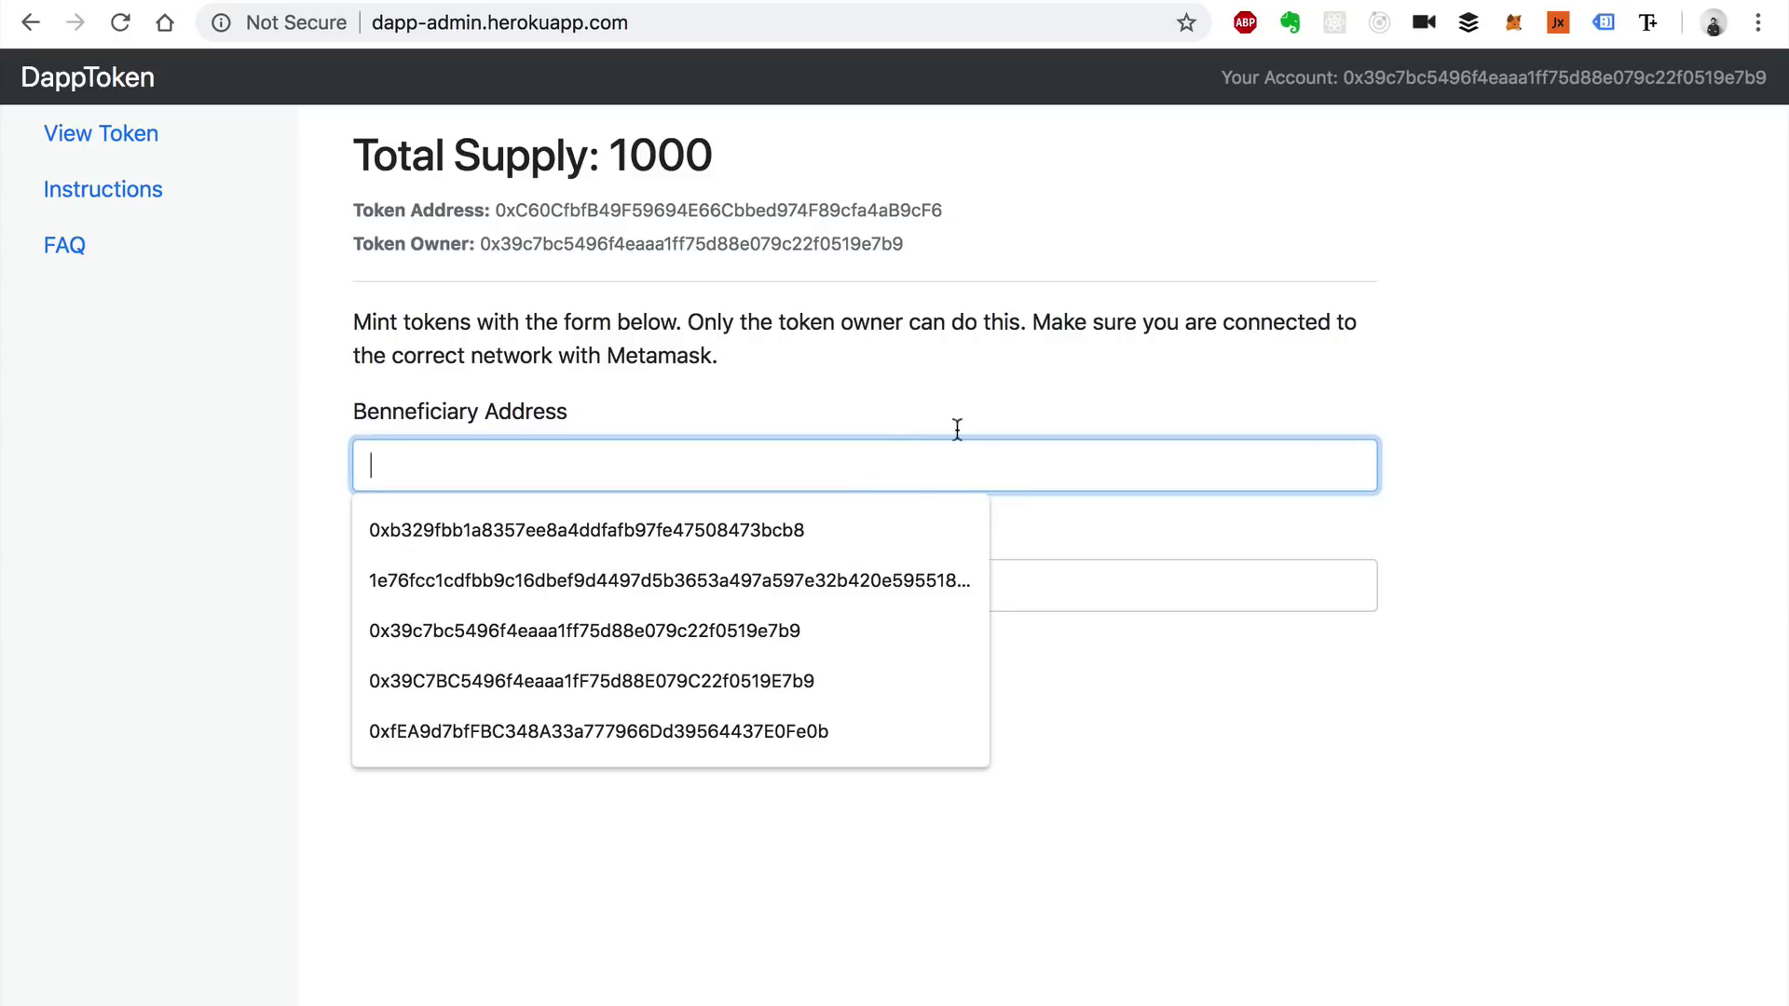
left_click(1514, 24)
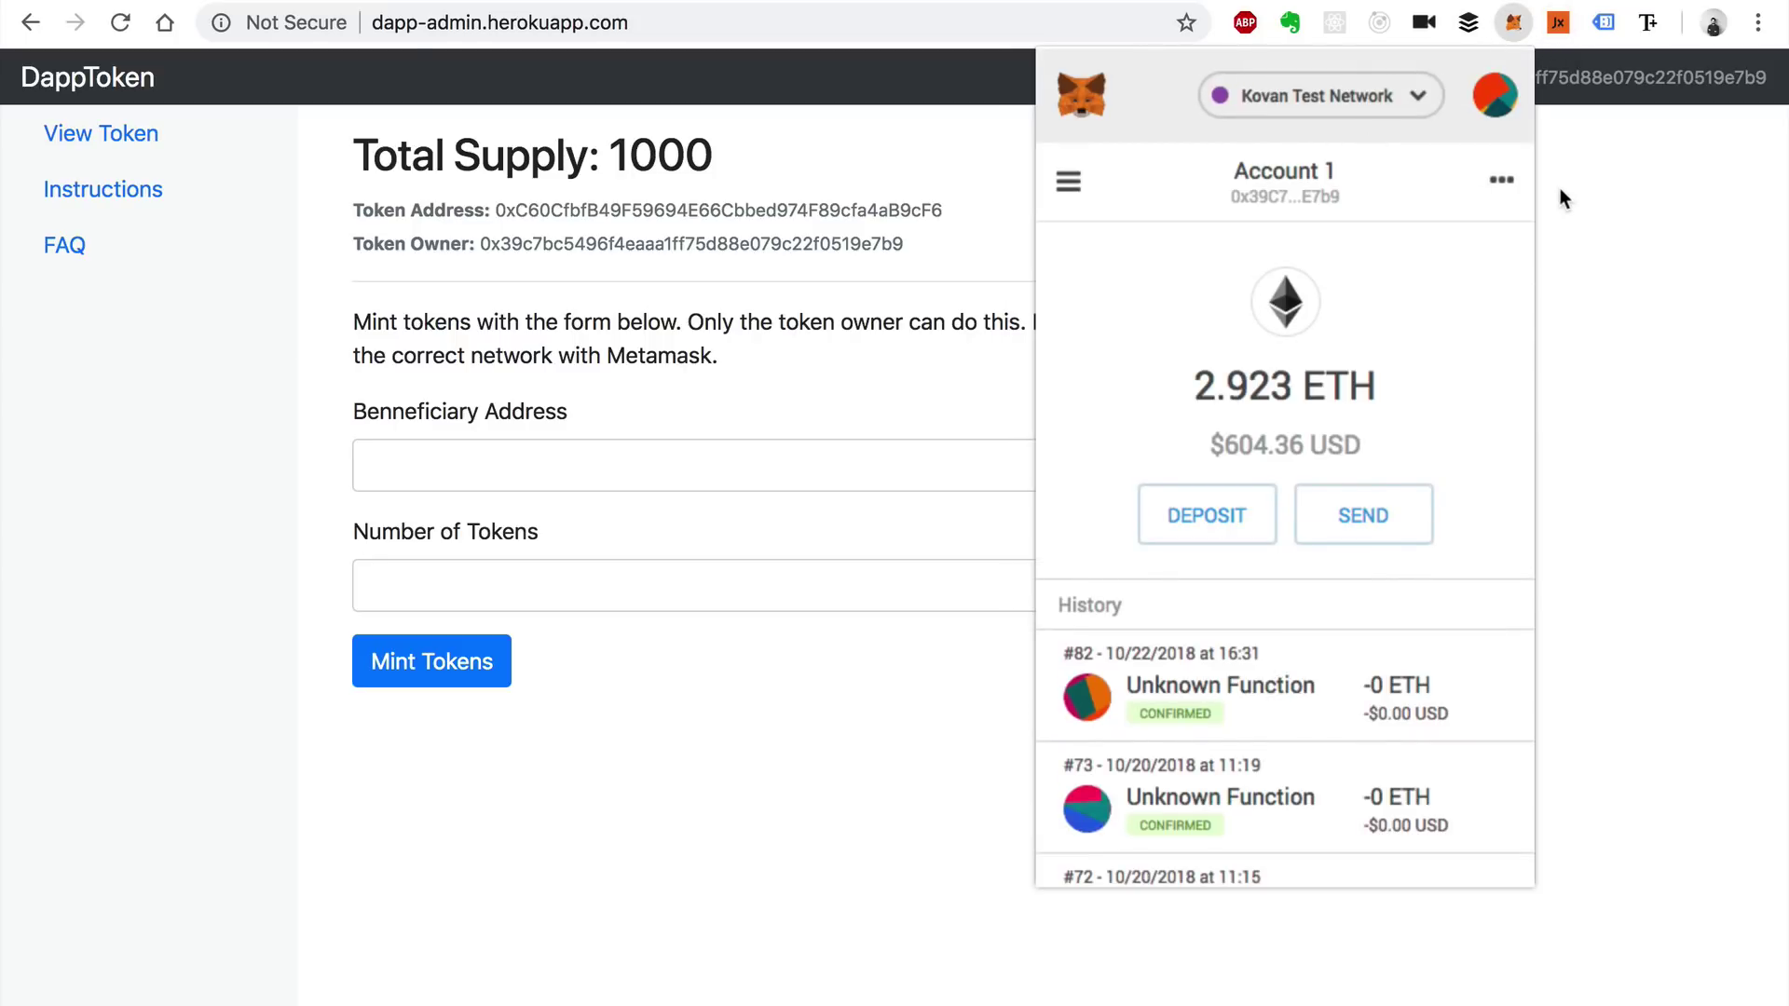
left_click(1501, 180)
left_click(1361, 198)
left_click(1356, 99)
left_click(1096, 144)
left_click(1264, 170)
- Fill the minting form with the owner address as beneficiary and 500 tokens
left_click(838, 452)
key("ctrl+v")
left_click(841, 415)
scroll(833, 410, "down", 2)
left_click(770, 476)
scroll(771, 473, "up", 2)
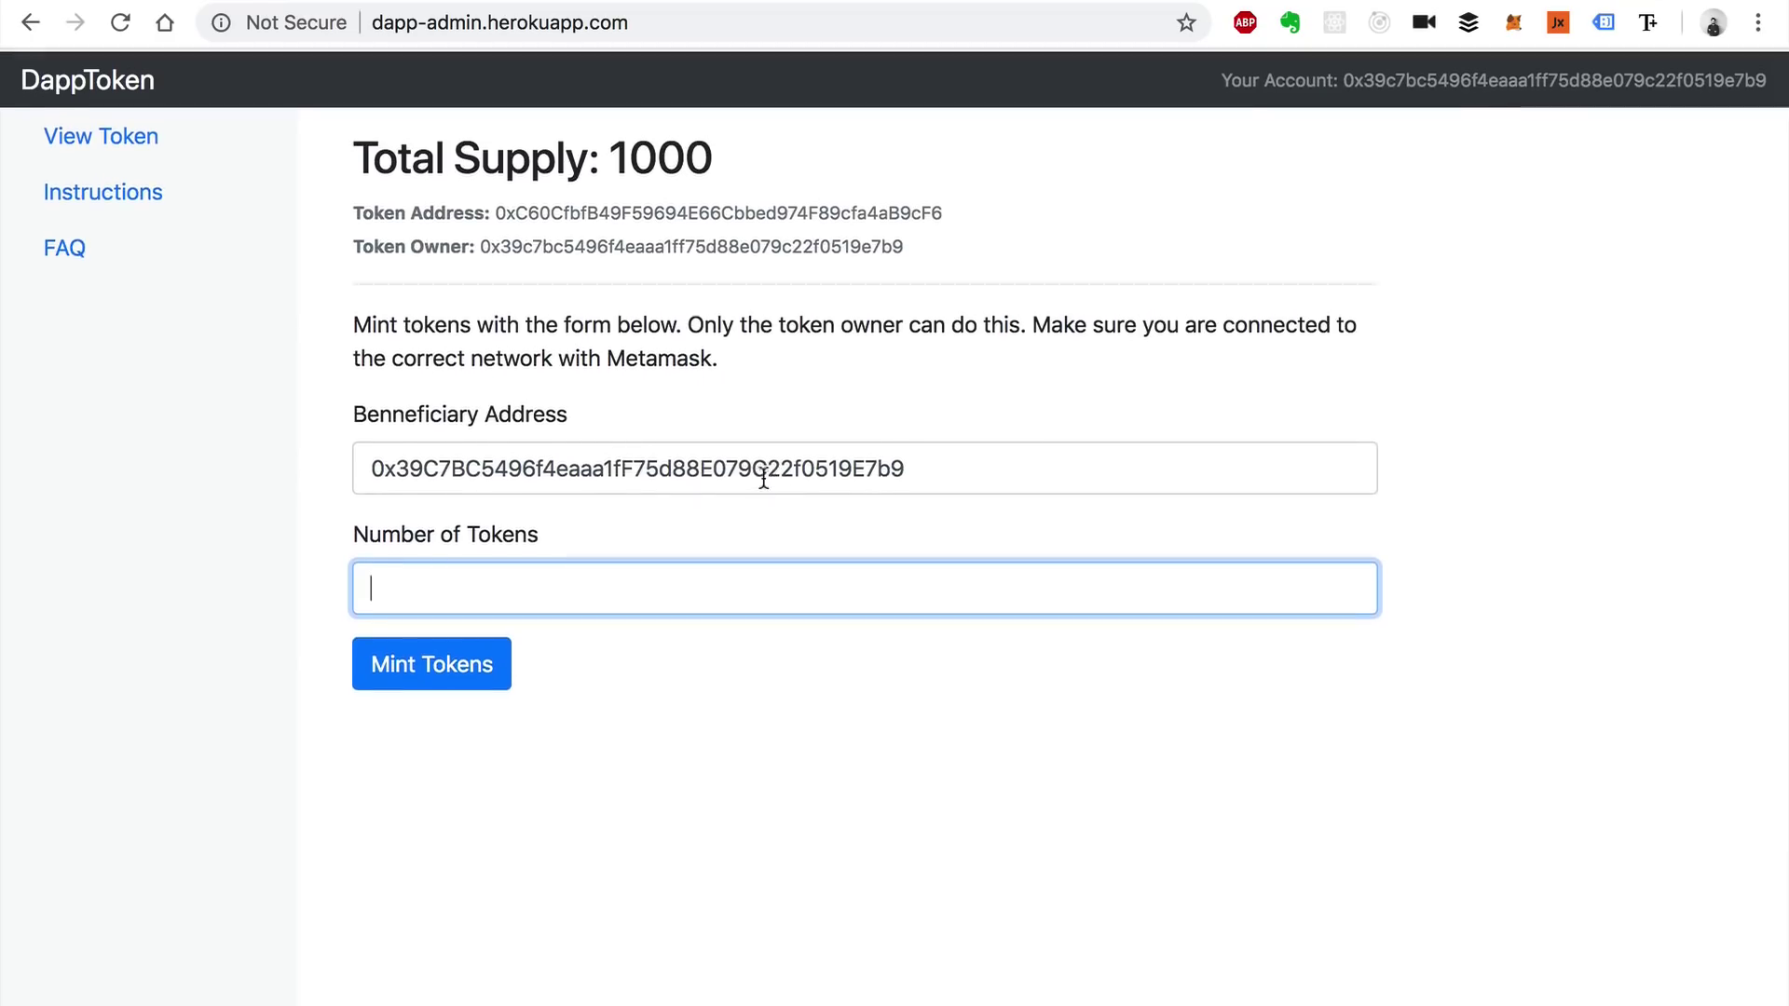
type("500")
left_click(585, 775)
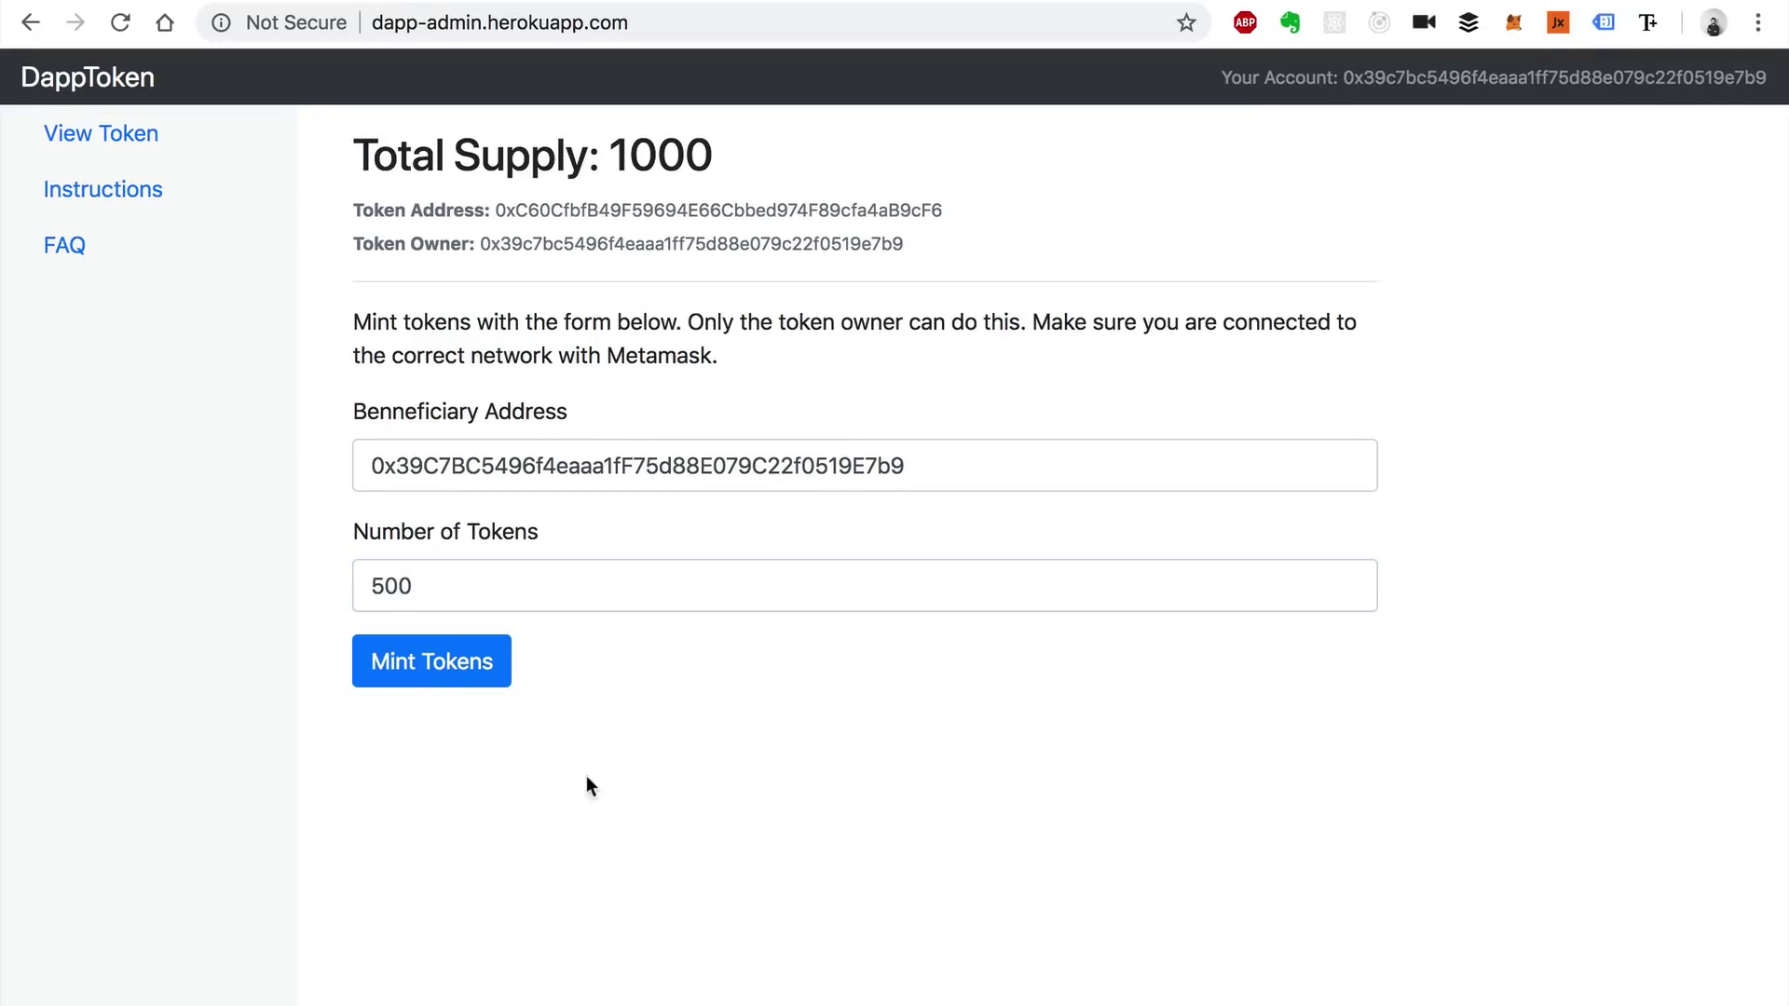
- Mint the 500 tokens, approve the transaction in MetaMask, and acknowledge the confirmation message
left_click(428, 671)
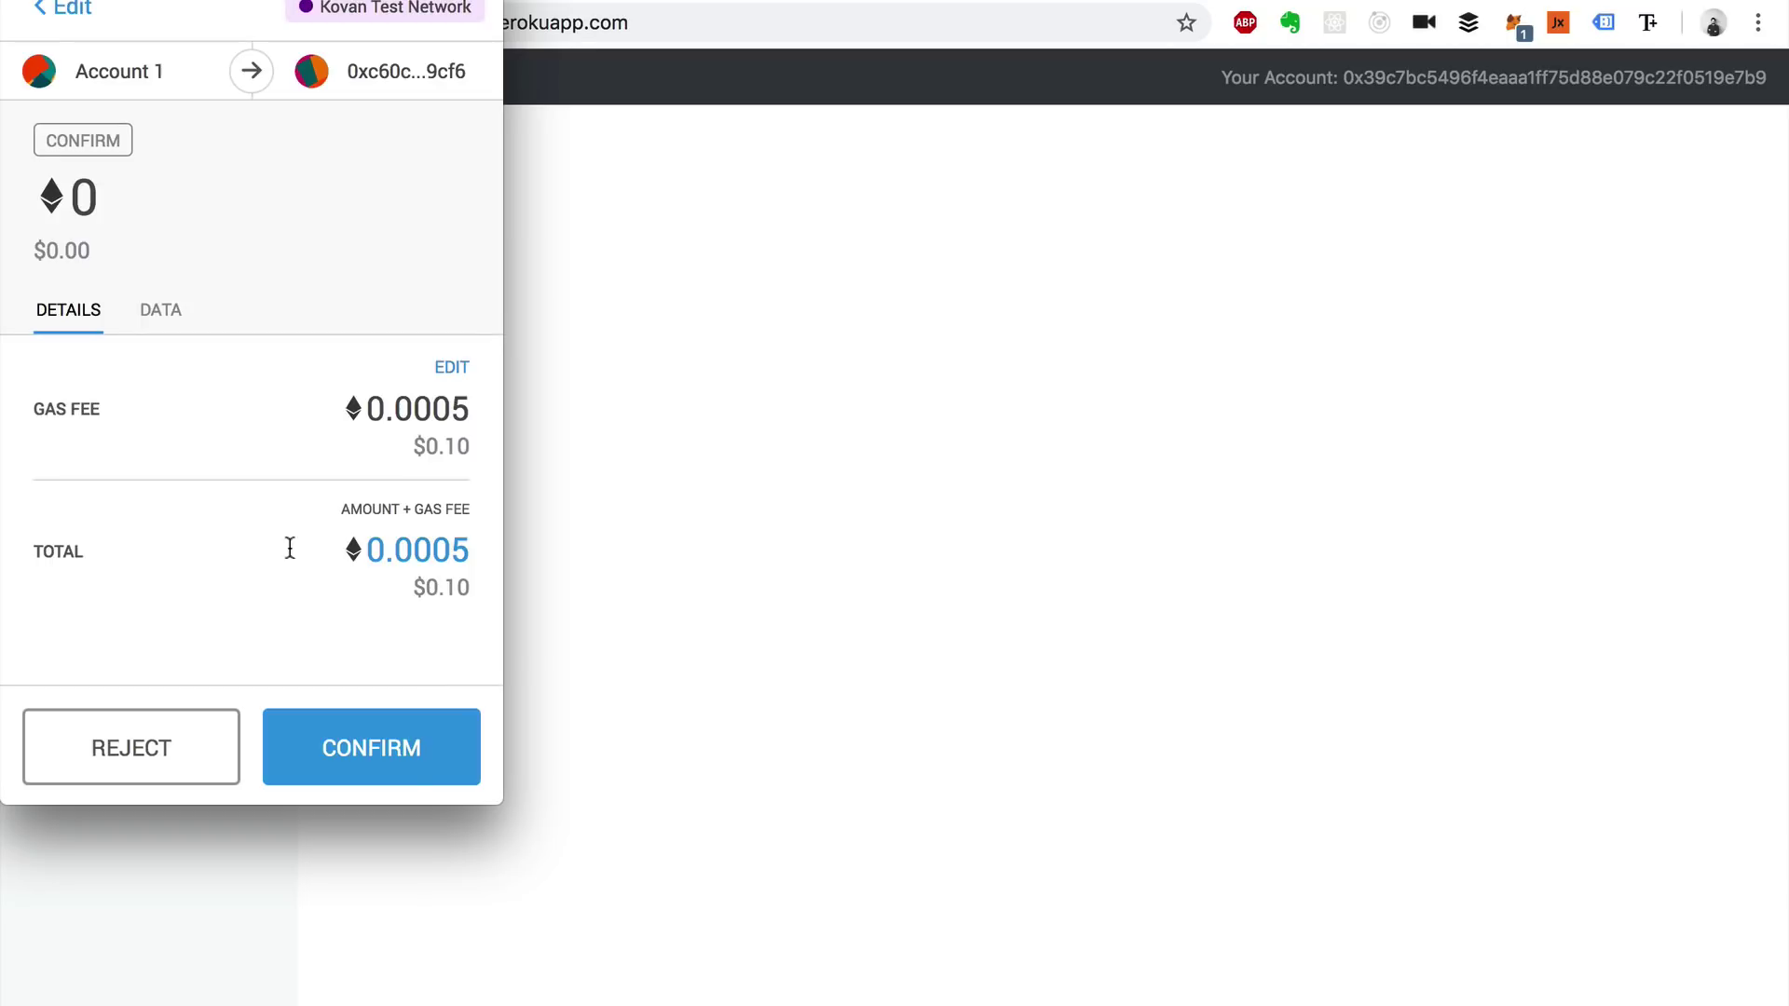
left_click(399, 747)
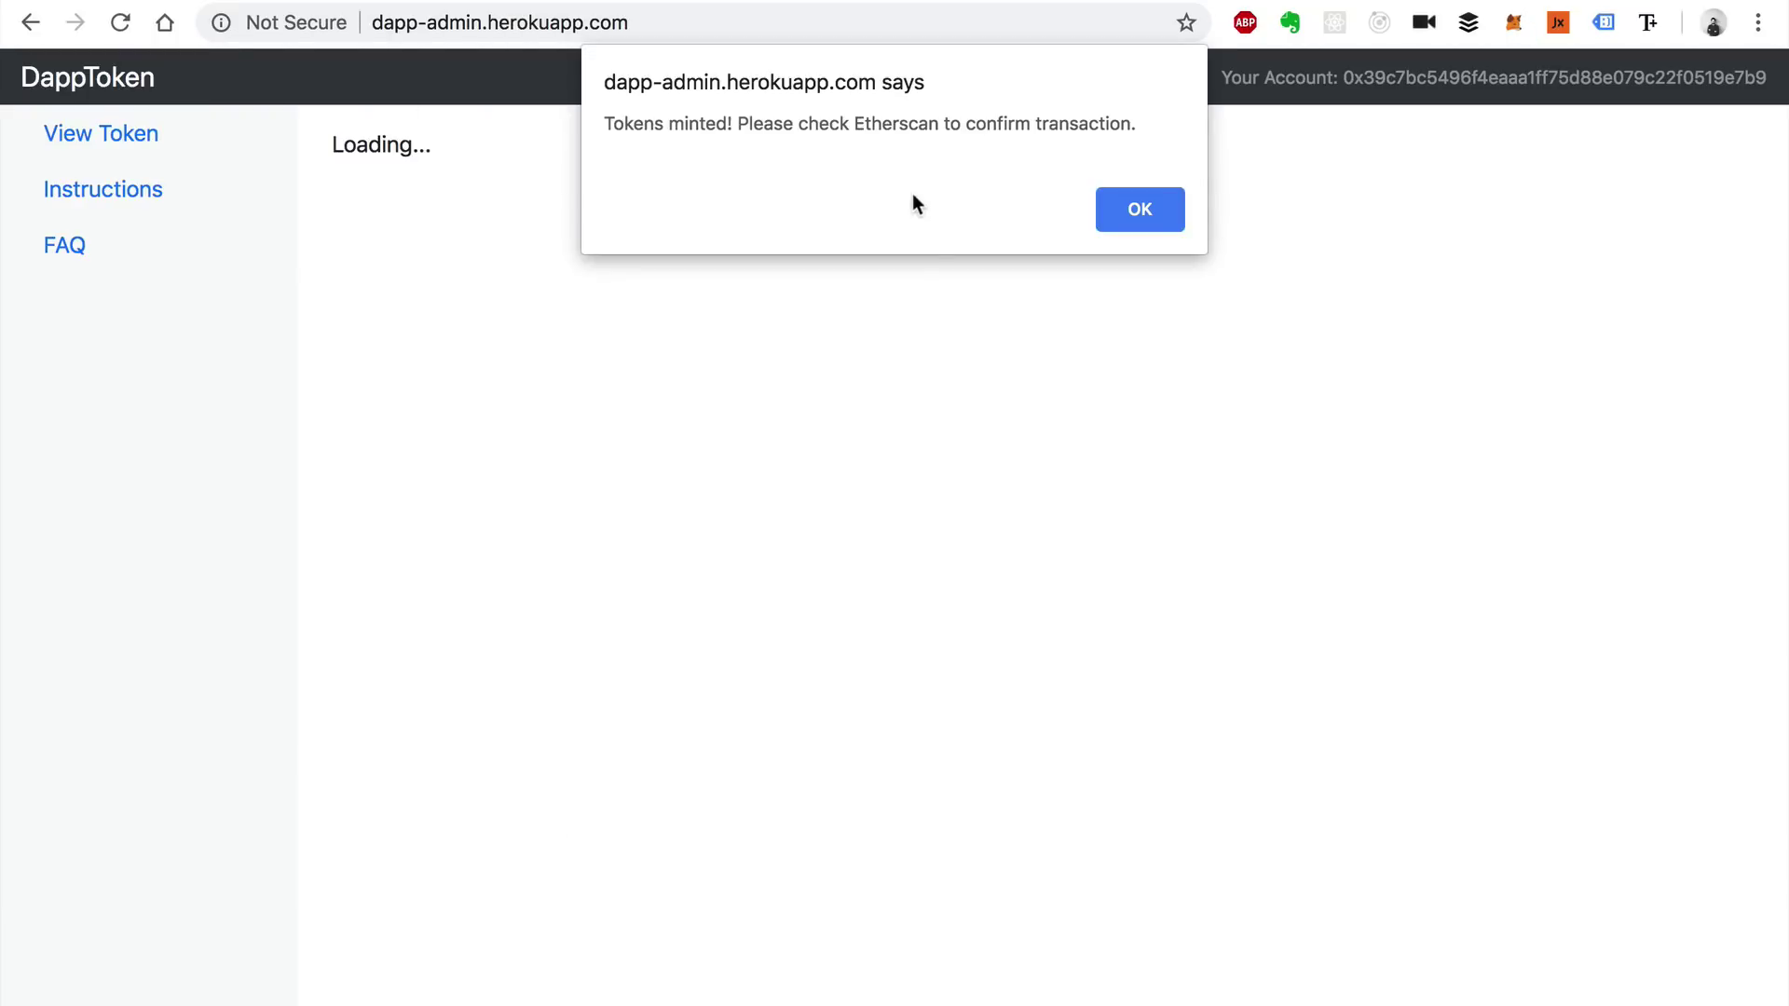
left_click_drag(607, 120, 1147, 112)
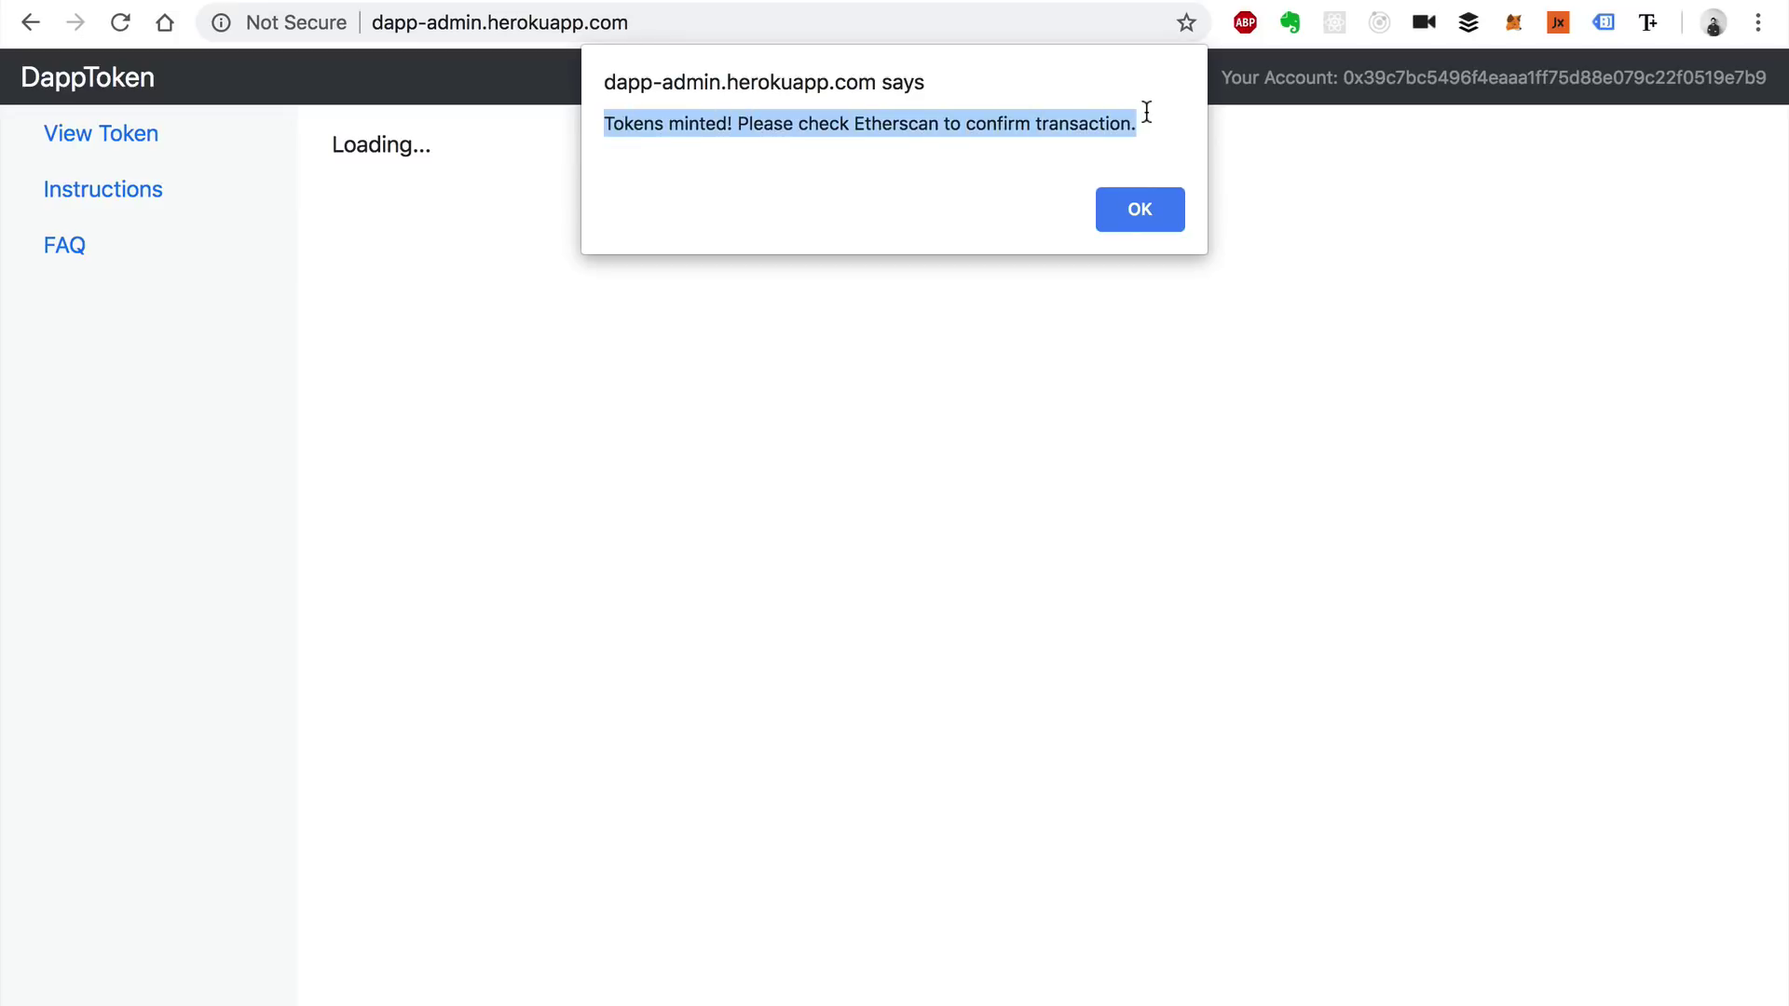
left_click(926, 160)
key("Return")
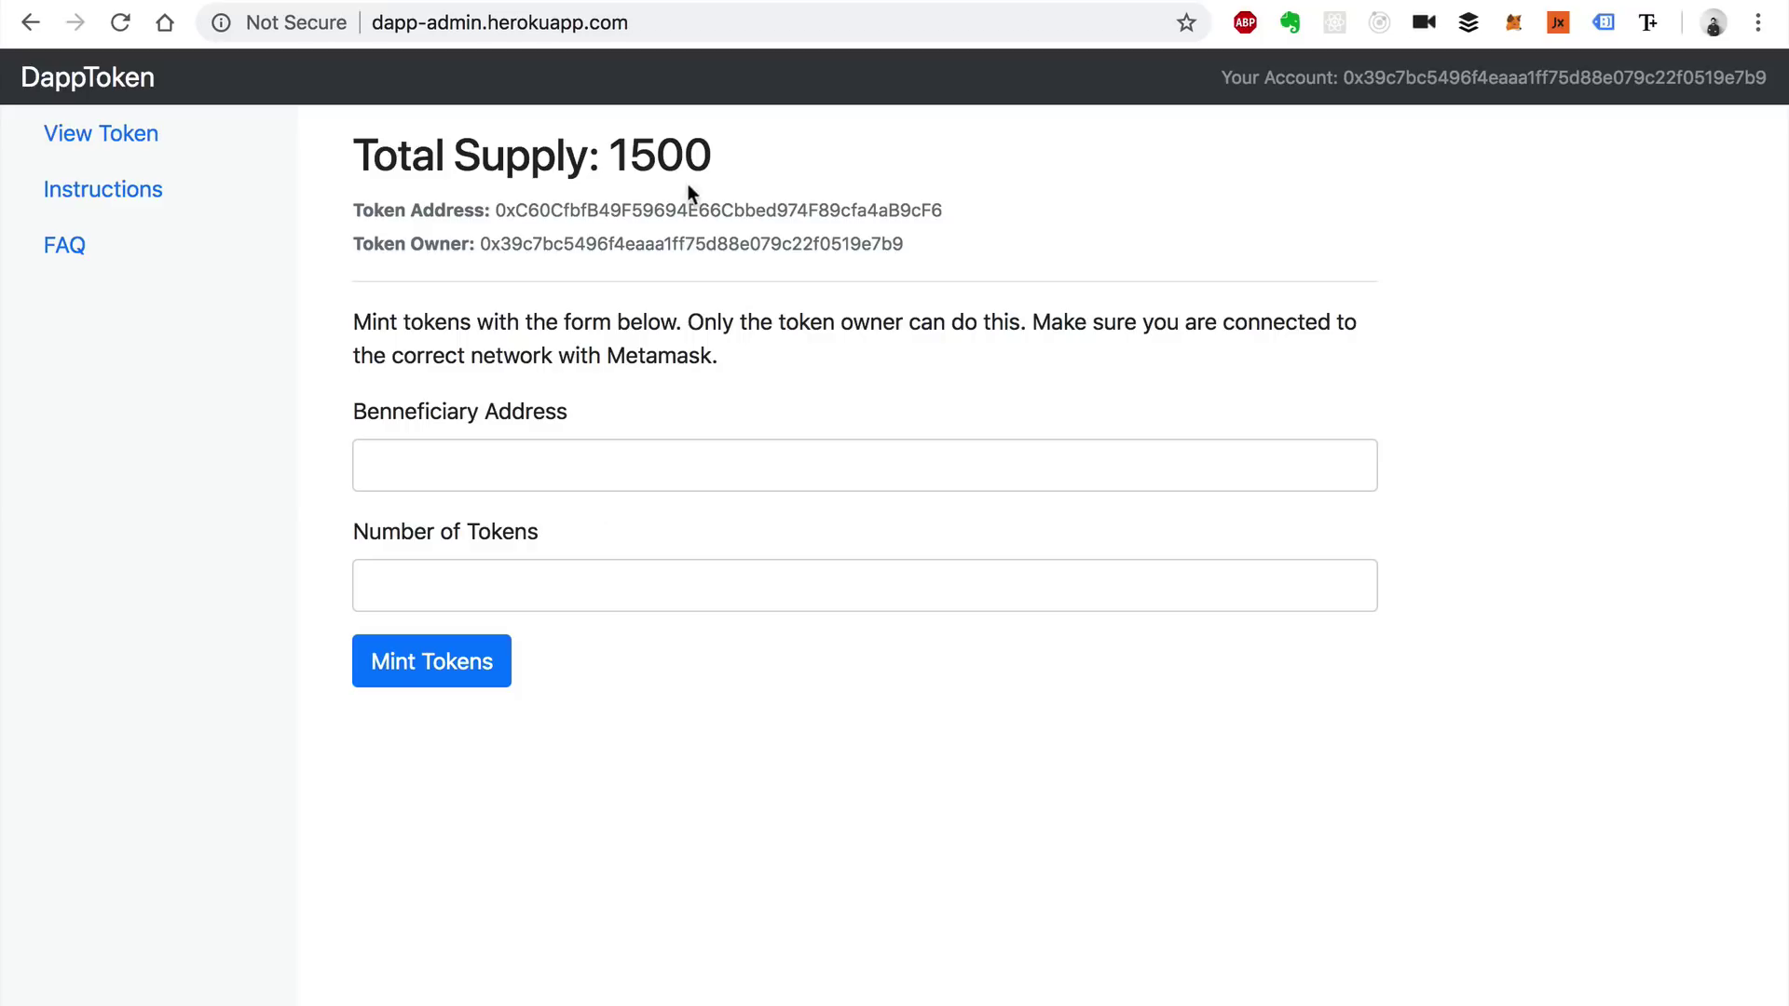
double_click(641, 154)
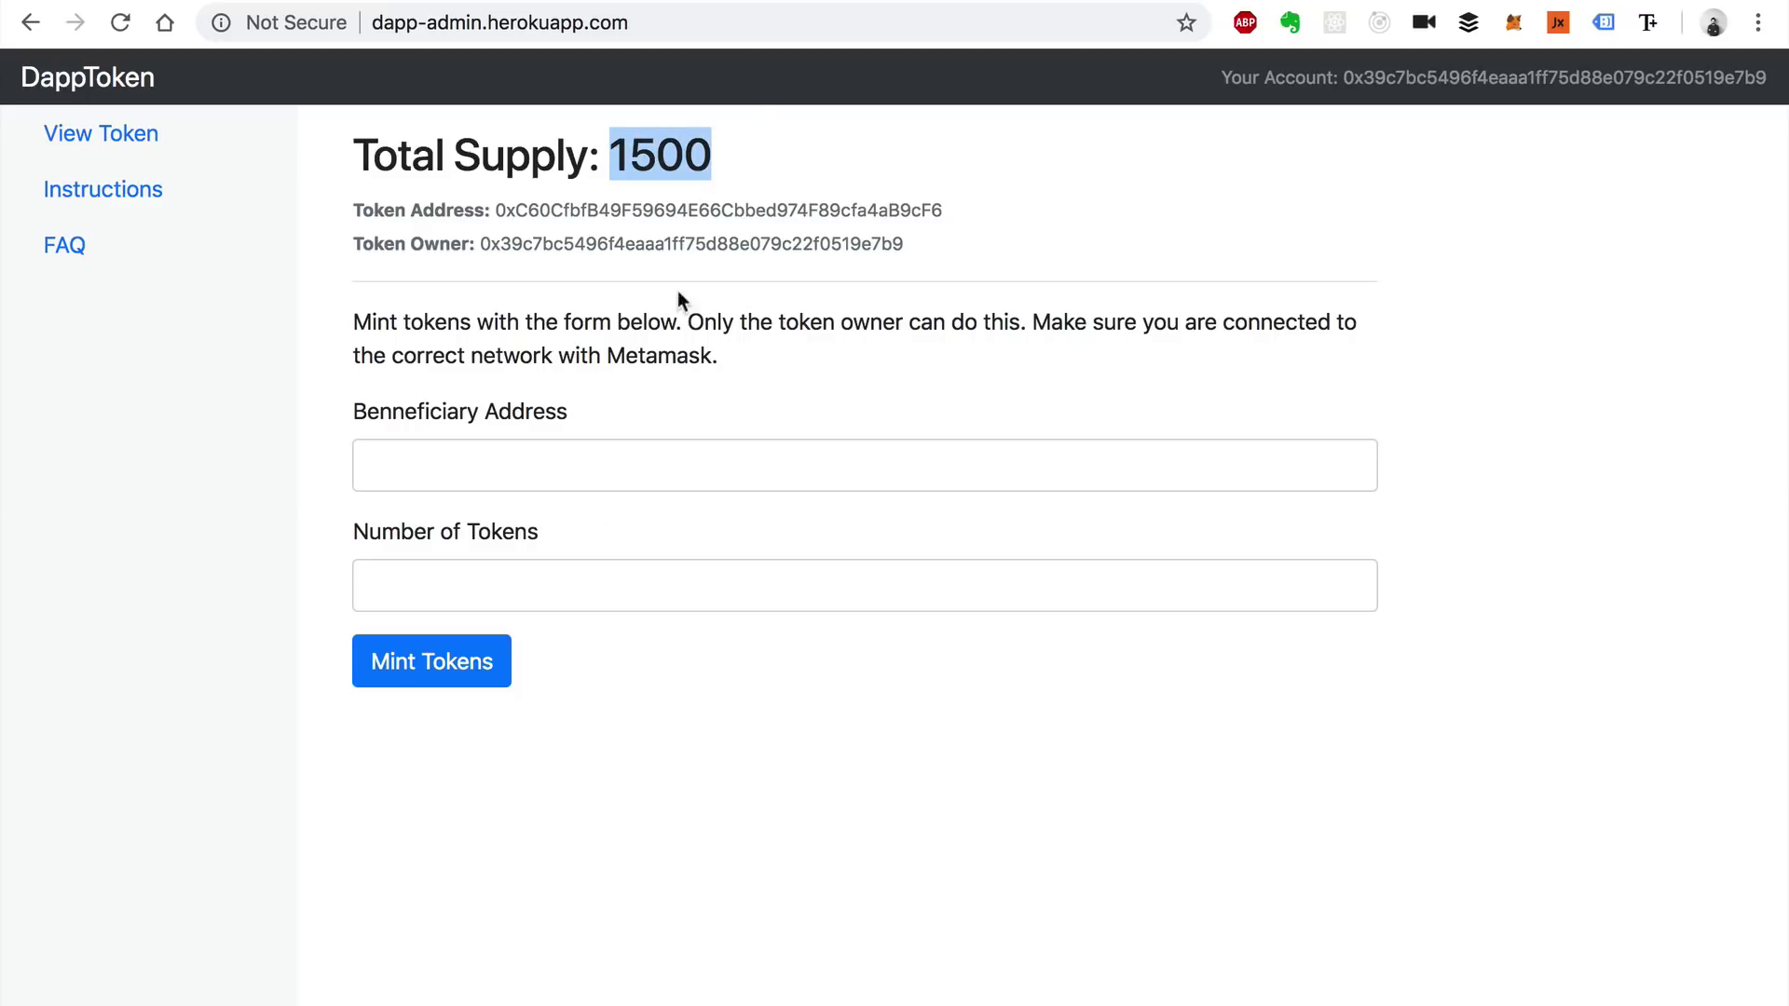
left_click(754, 383)
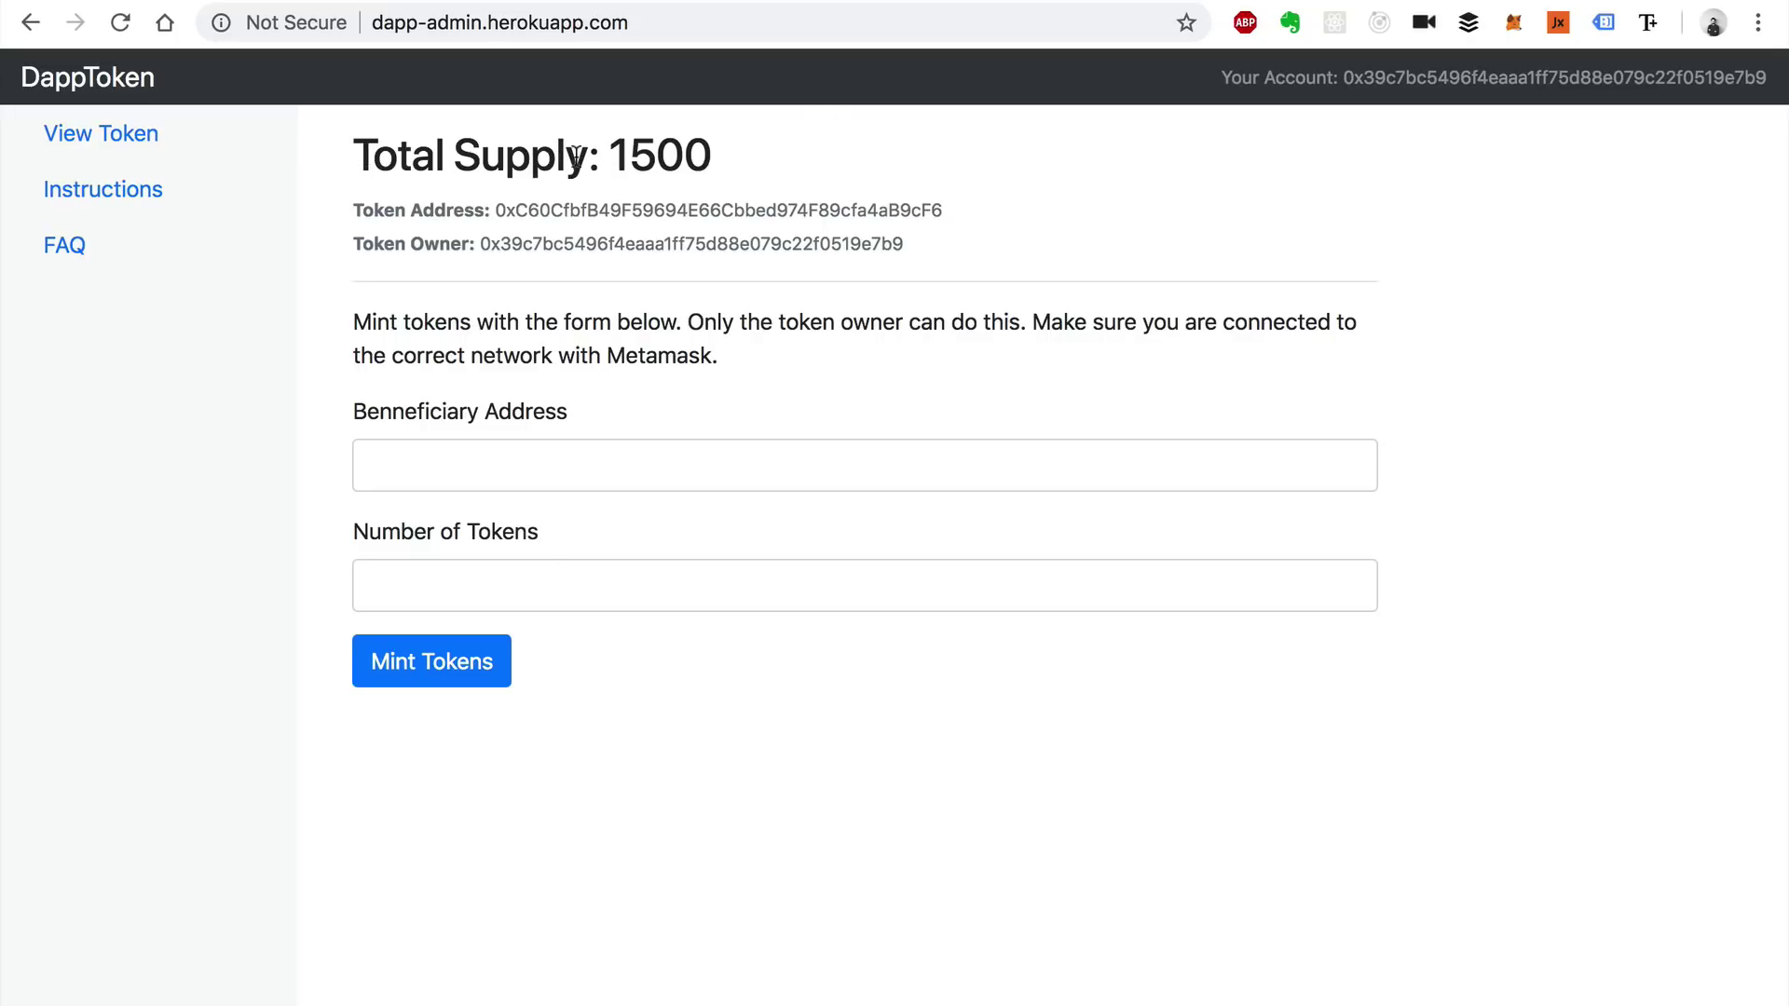
left_click_drag(609, 155, 767, 148)
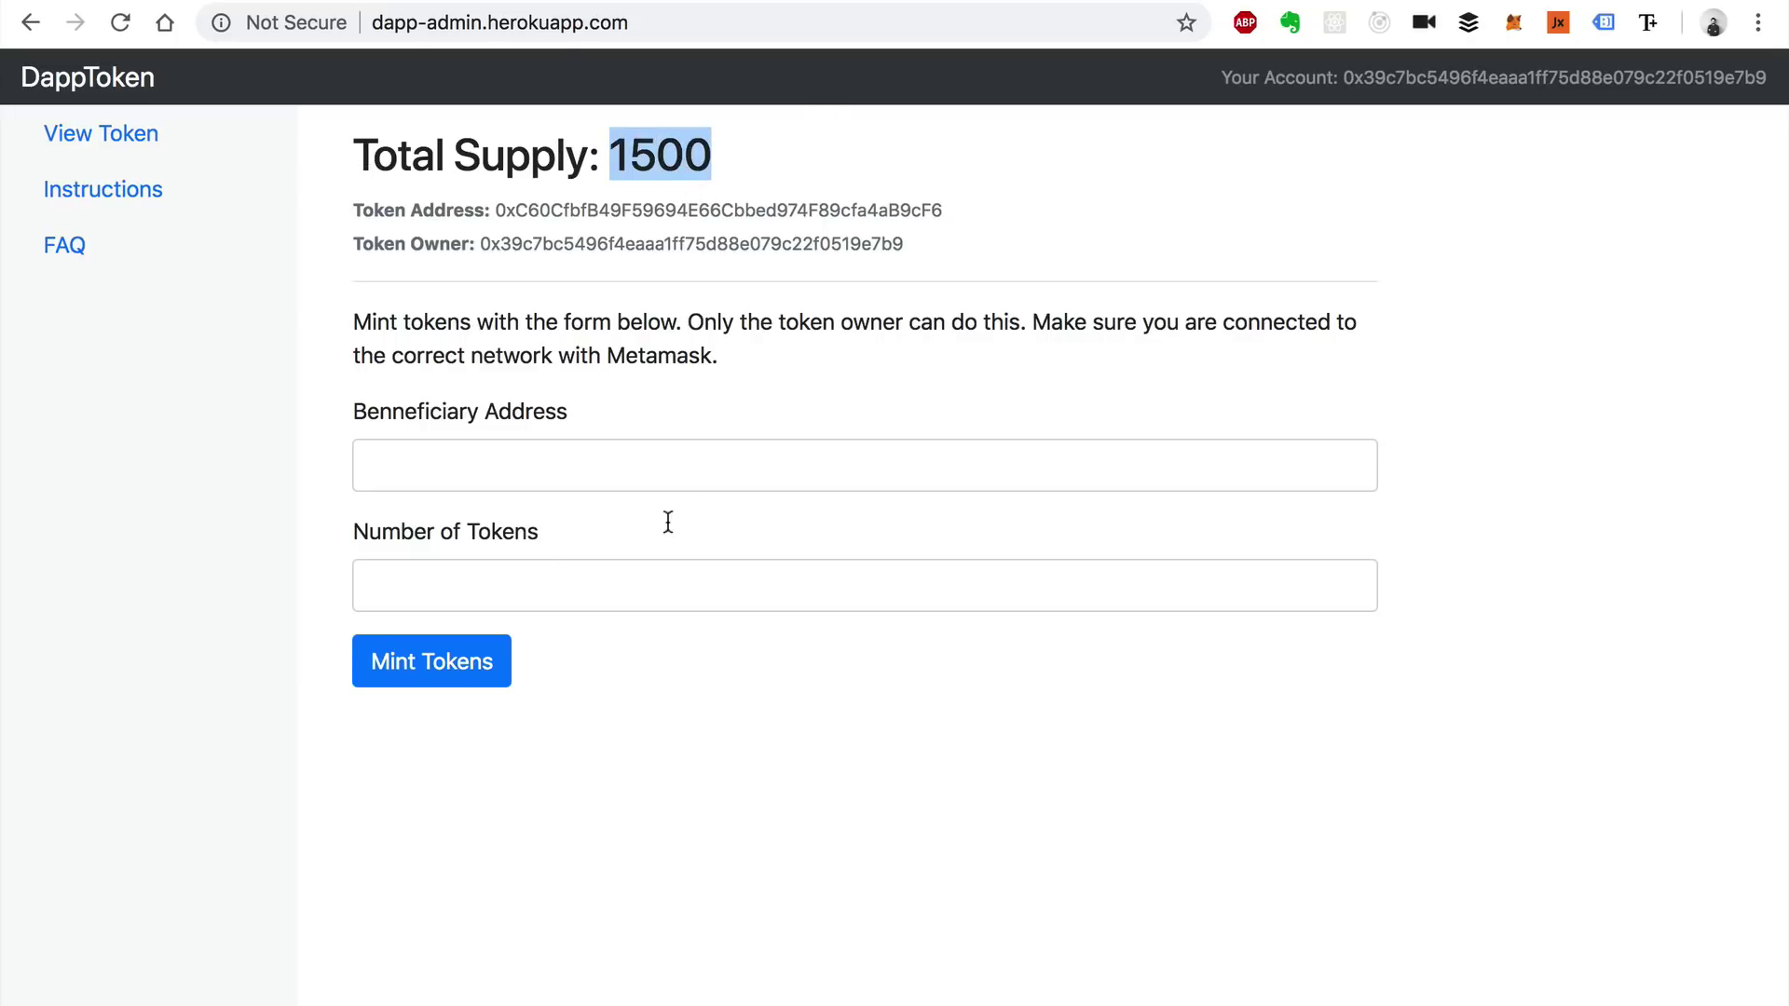
left_click(634, 473)
left_click(1119, 415)
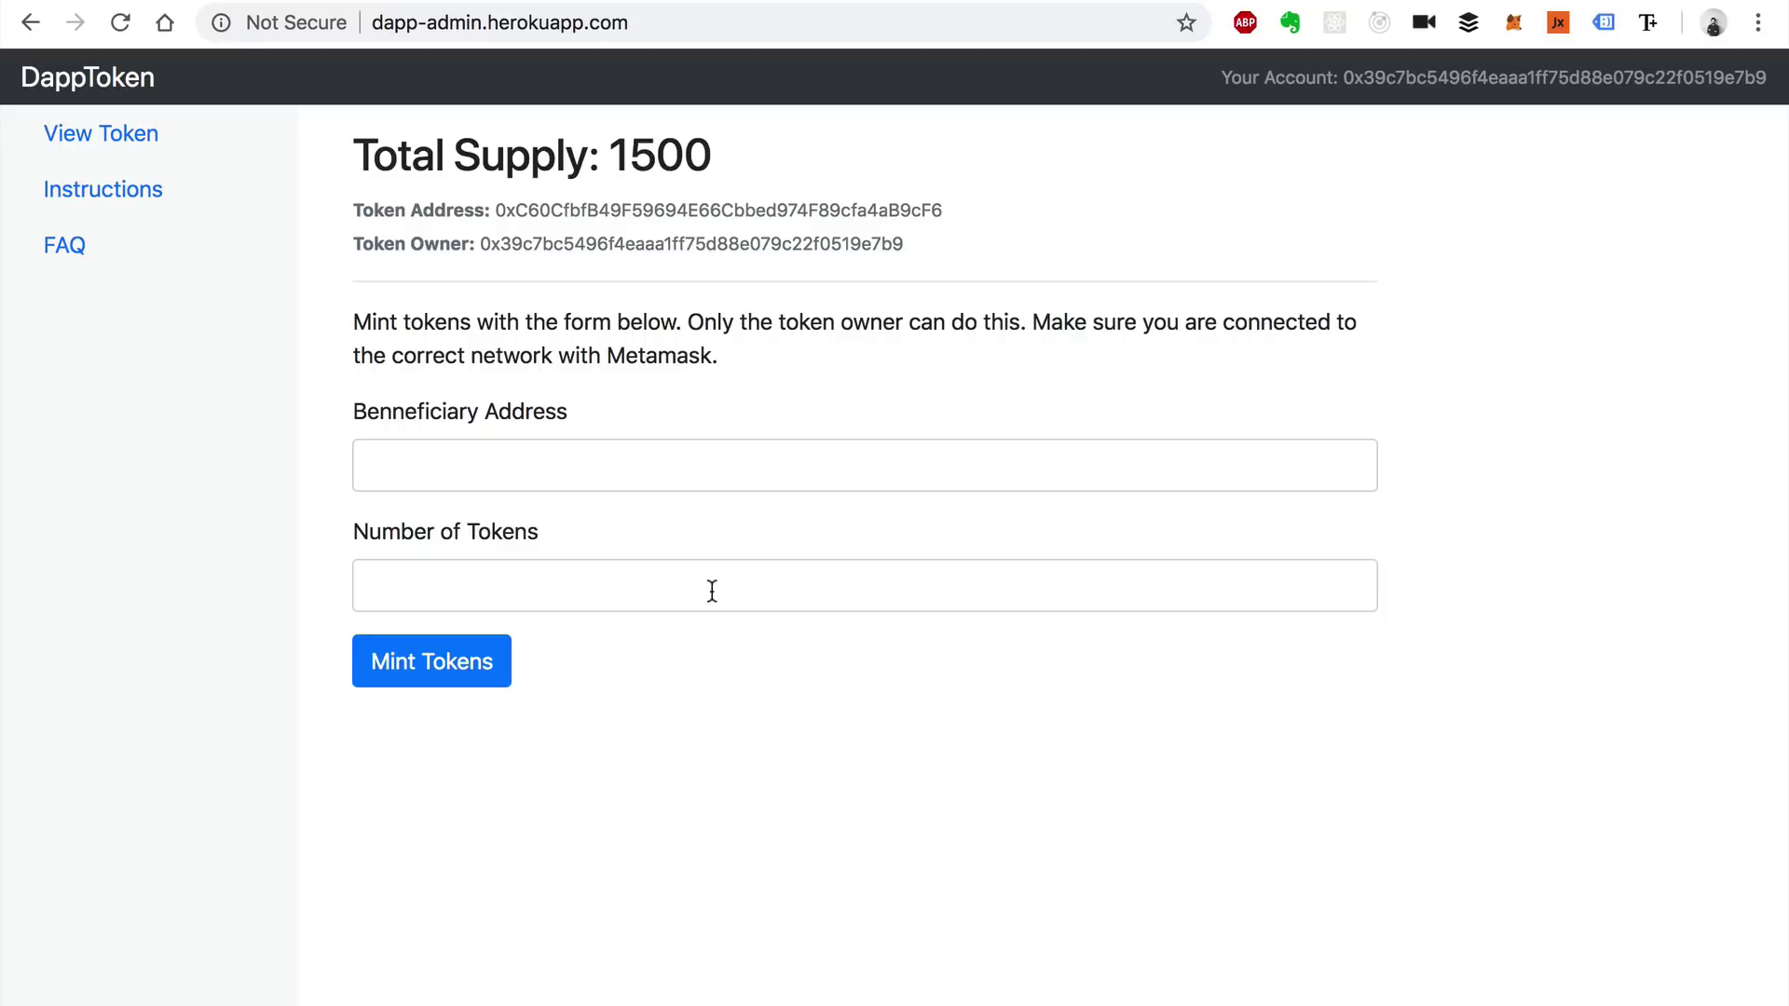
double_click(649, 151)
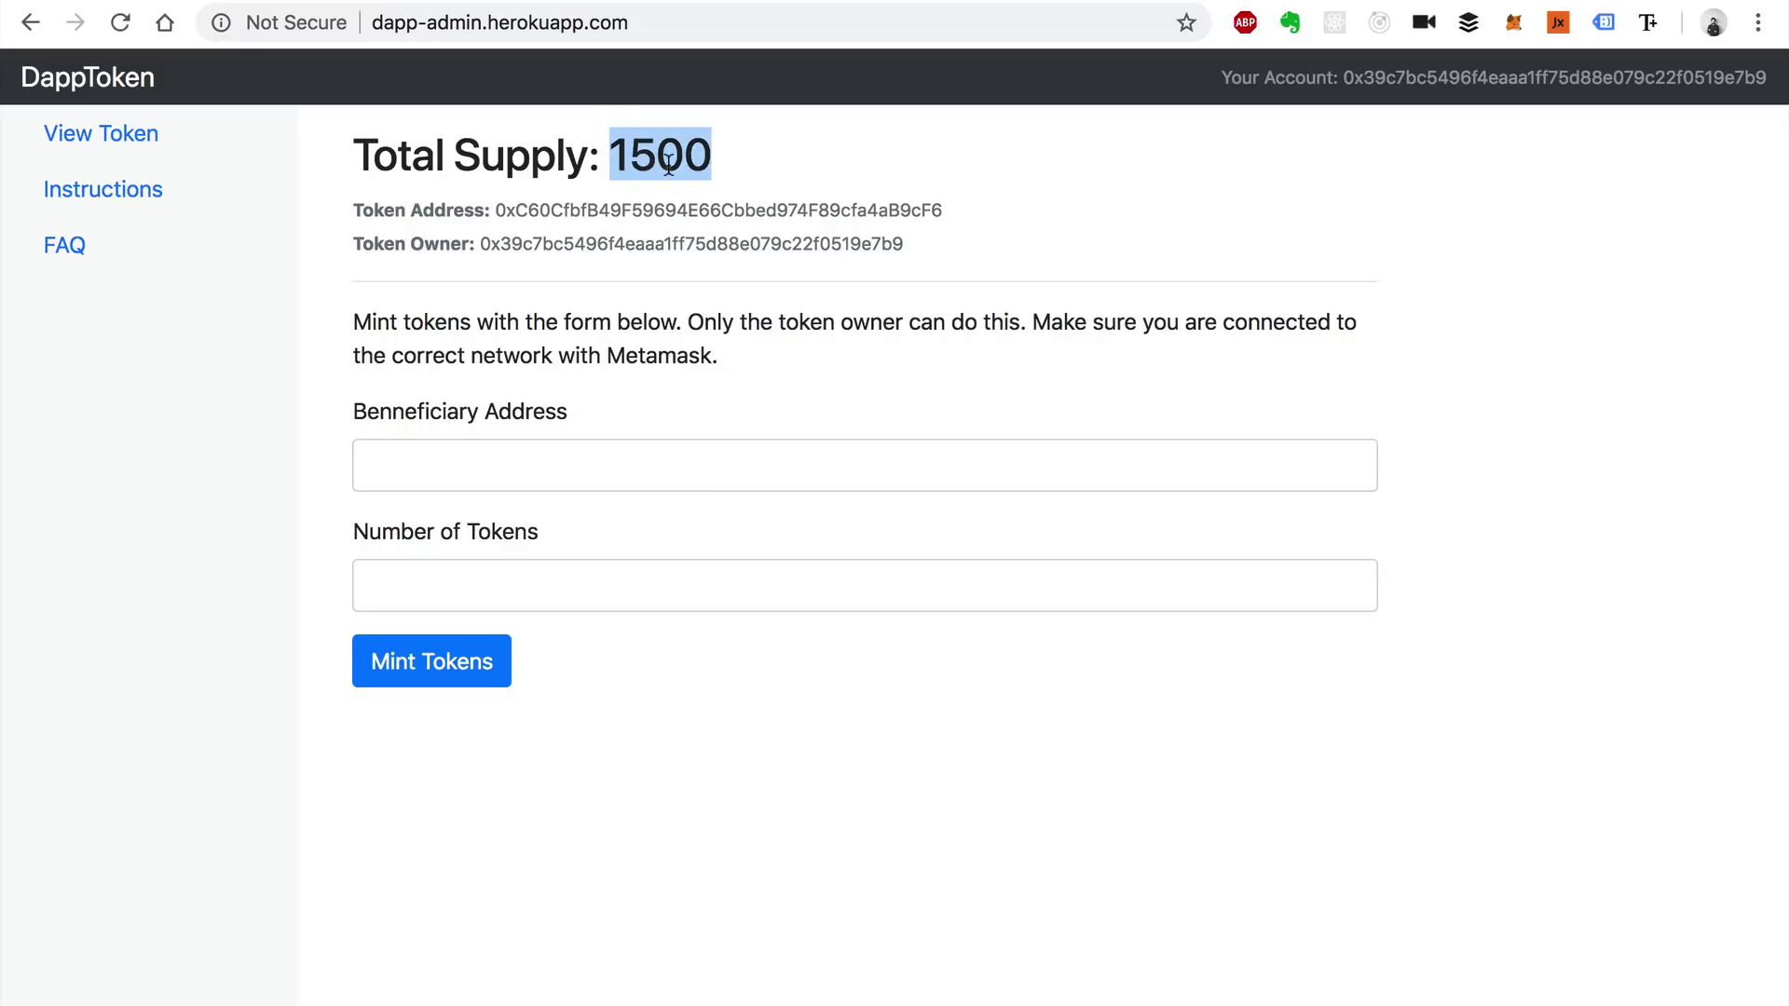
left_click(718, 253)
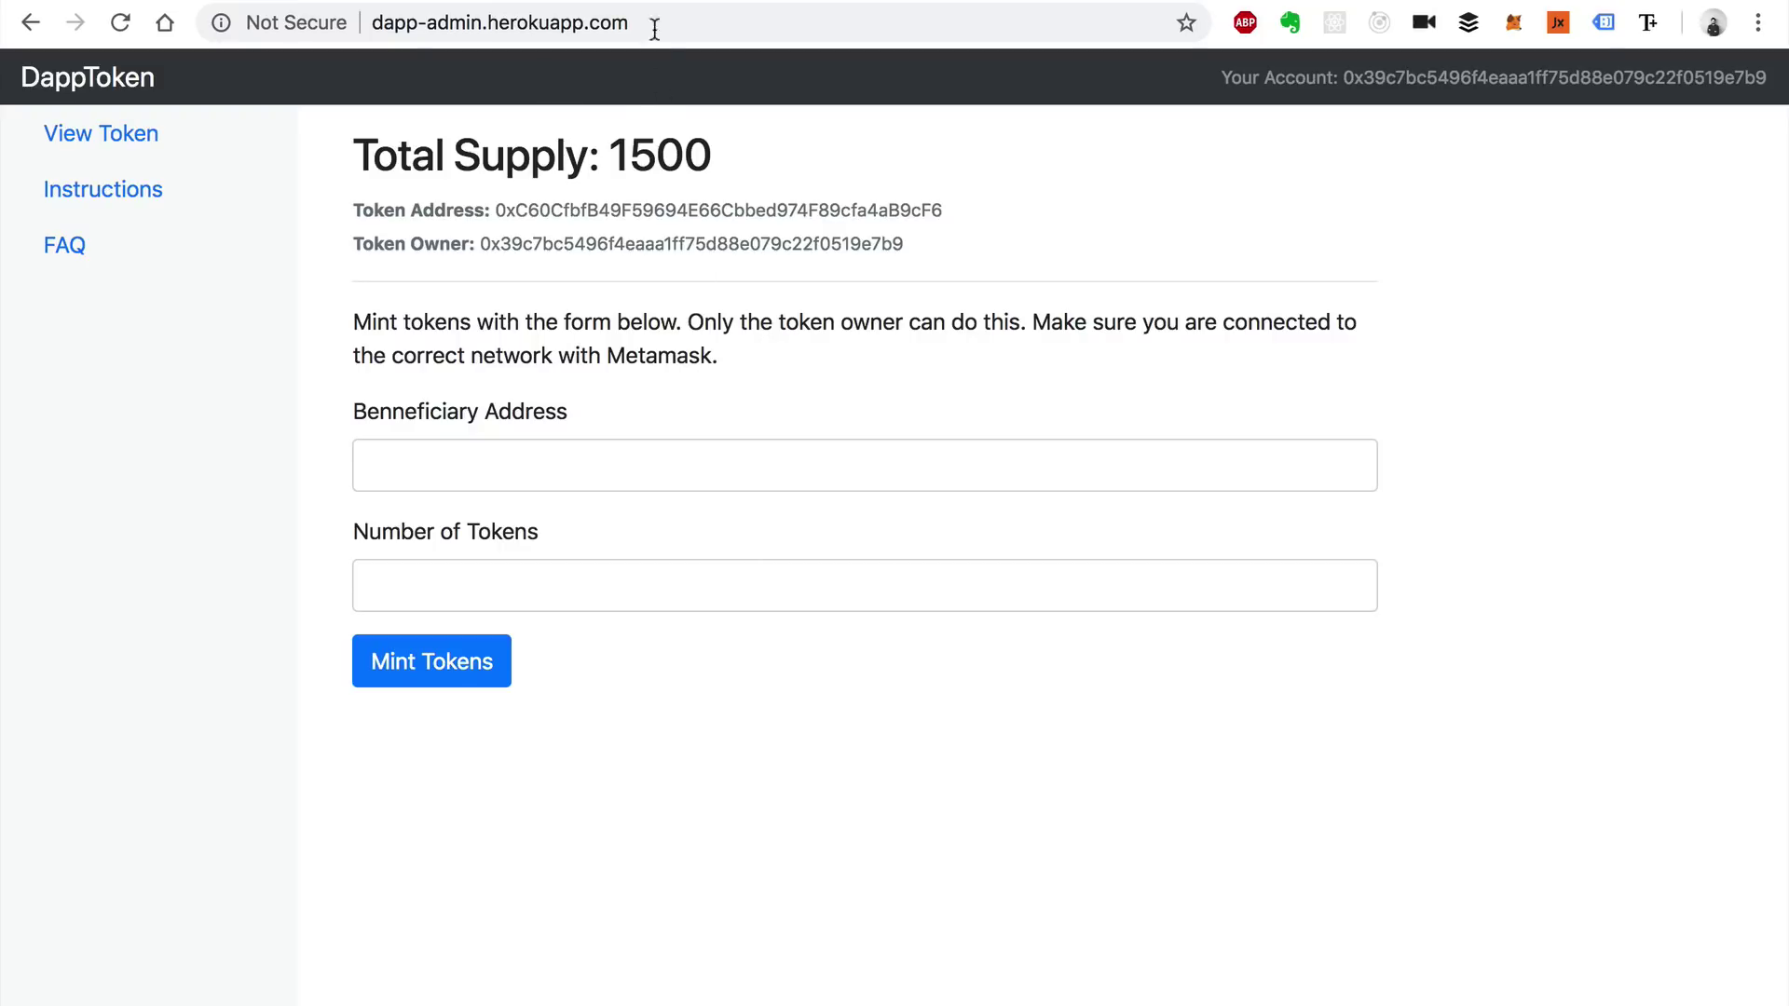
- Reload the Etherscan contract page and open the newest transaction's details
key("ctrl+Tab")
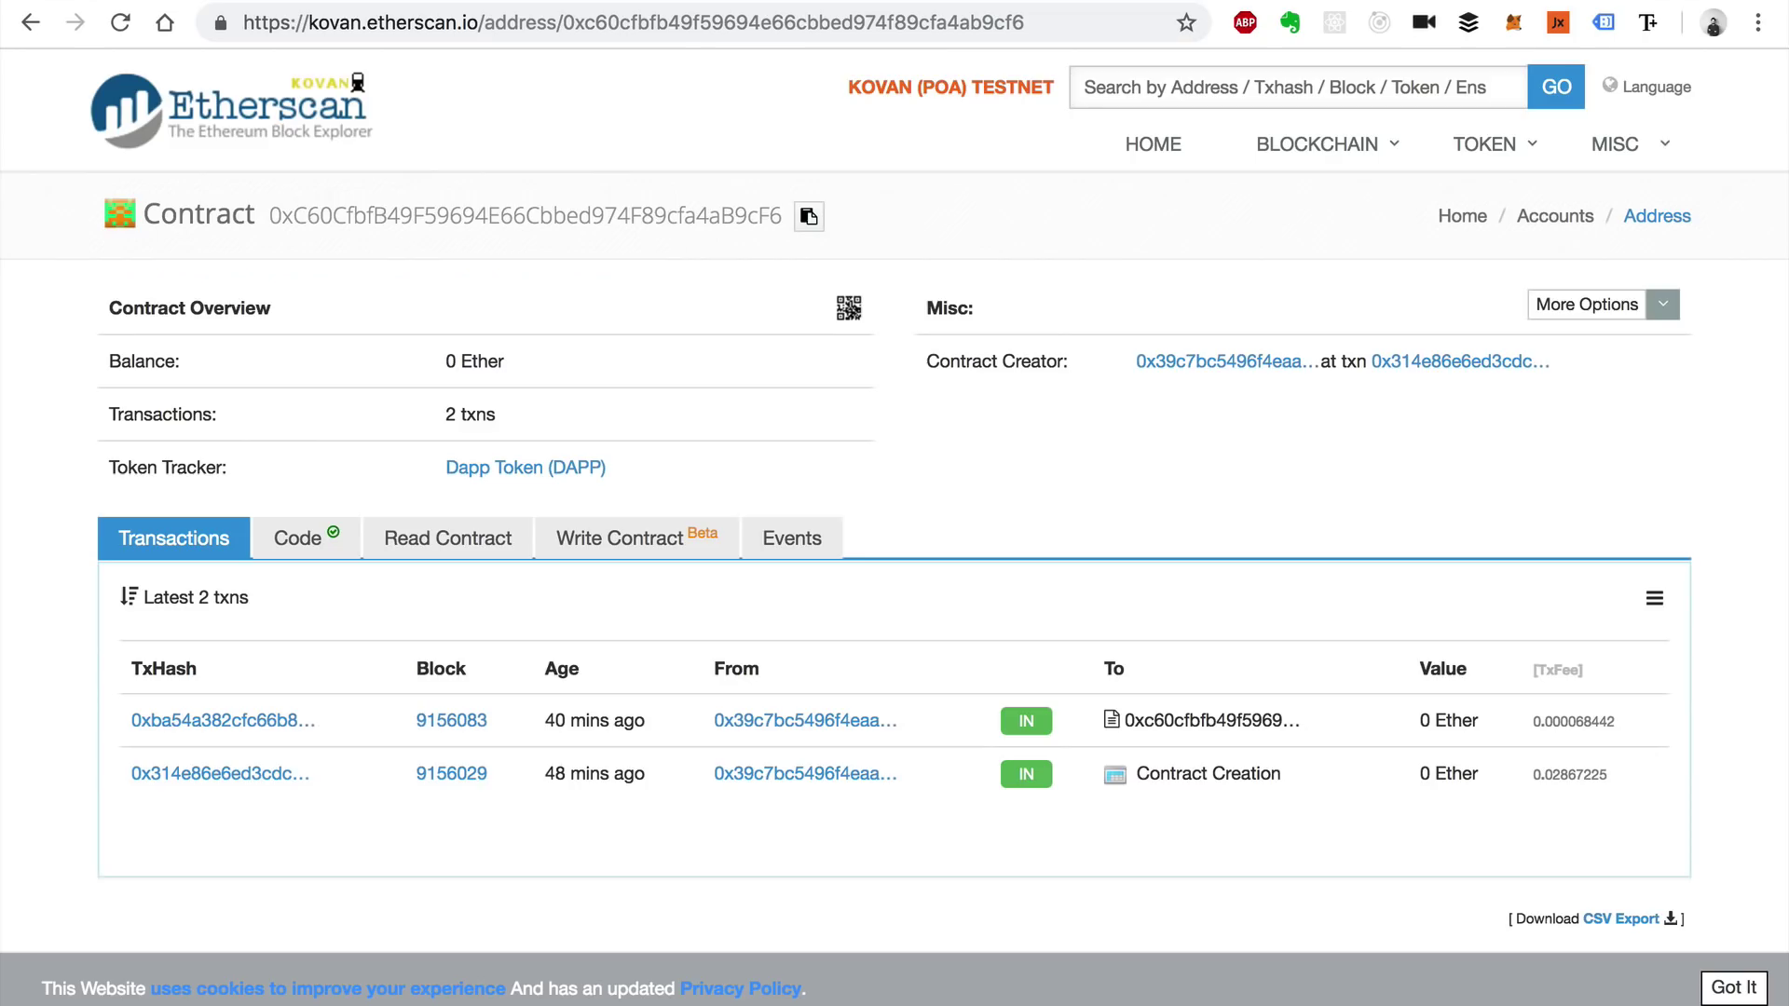
left_click(116, 28)
scroll(559, 456, "down", 1)
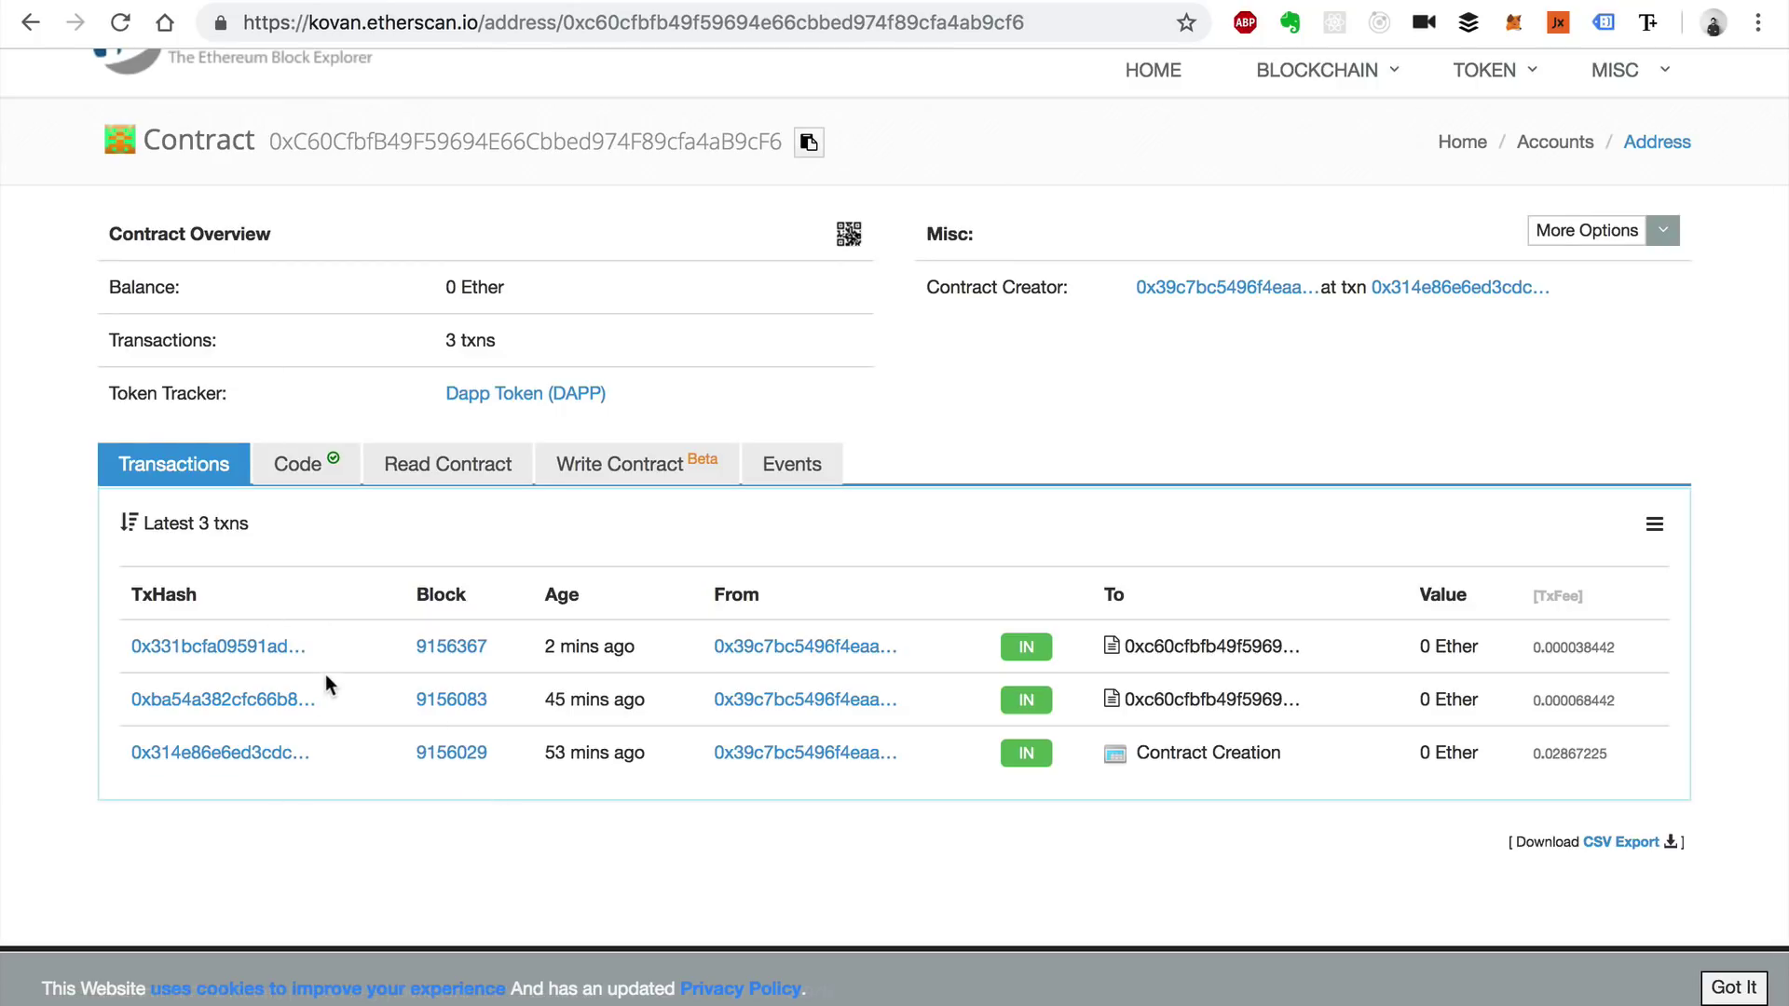
left_click(284, 658)
- Confirm the transaction's input data calls the mint function, then go back
scroll(509, 776, "down", 6)
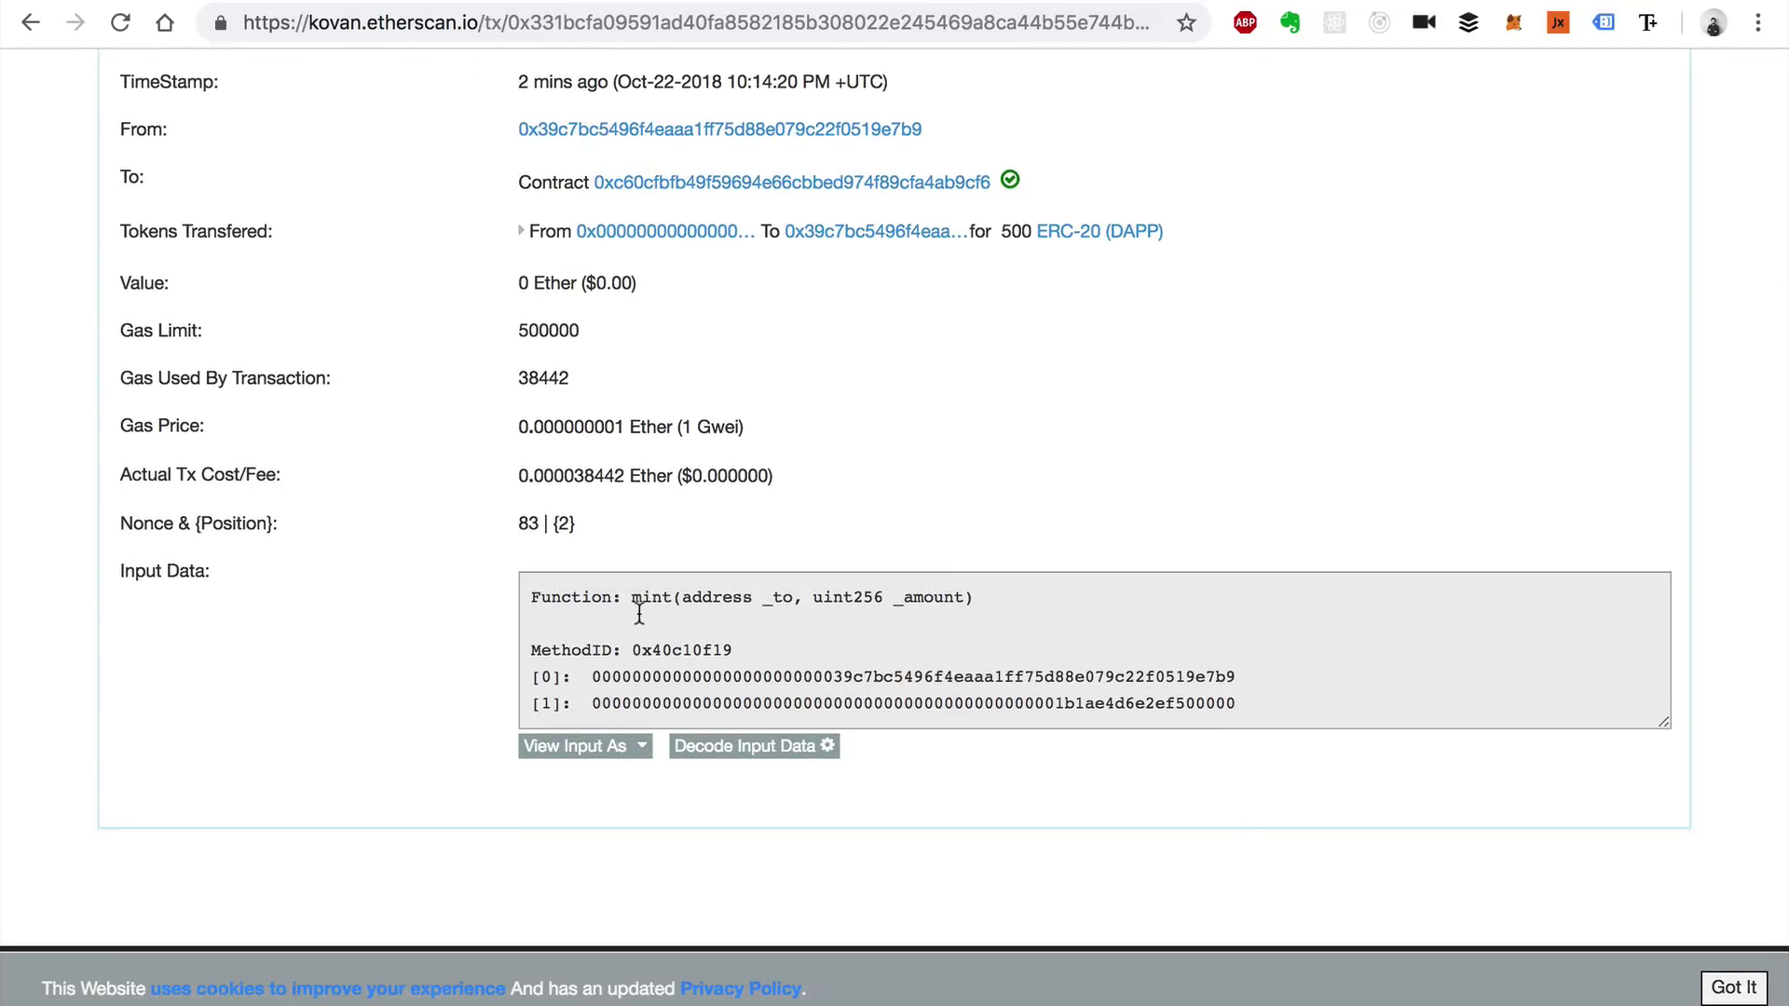
double_click(651, 594)
left_click(931, 460)
scroll(931, 460, "up", 3)
scroll(328, 535, "up", 2)
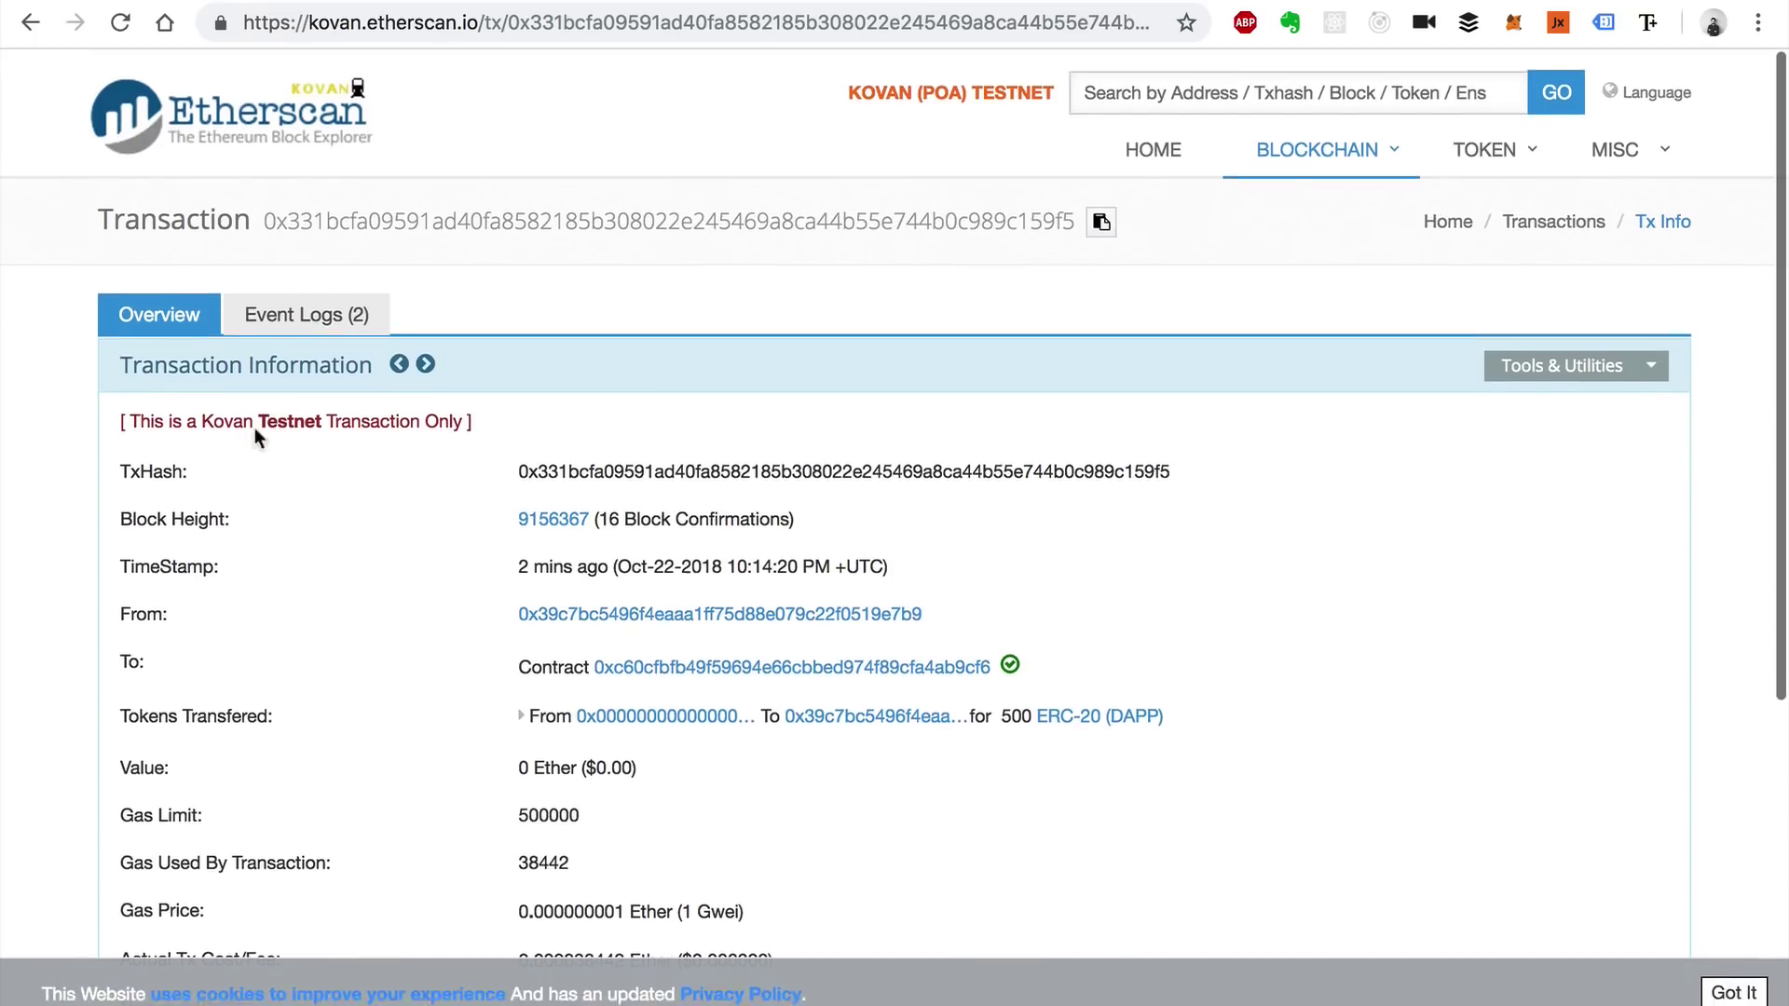
left_click(33, 22)
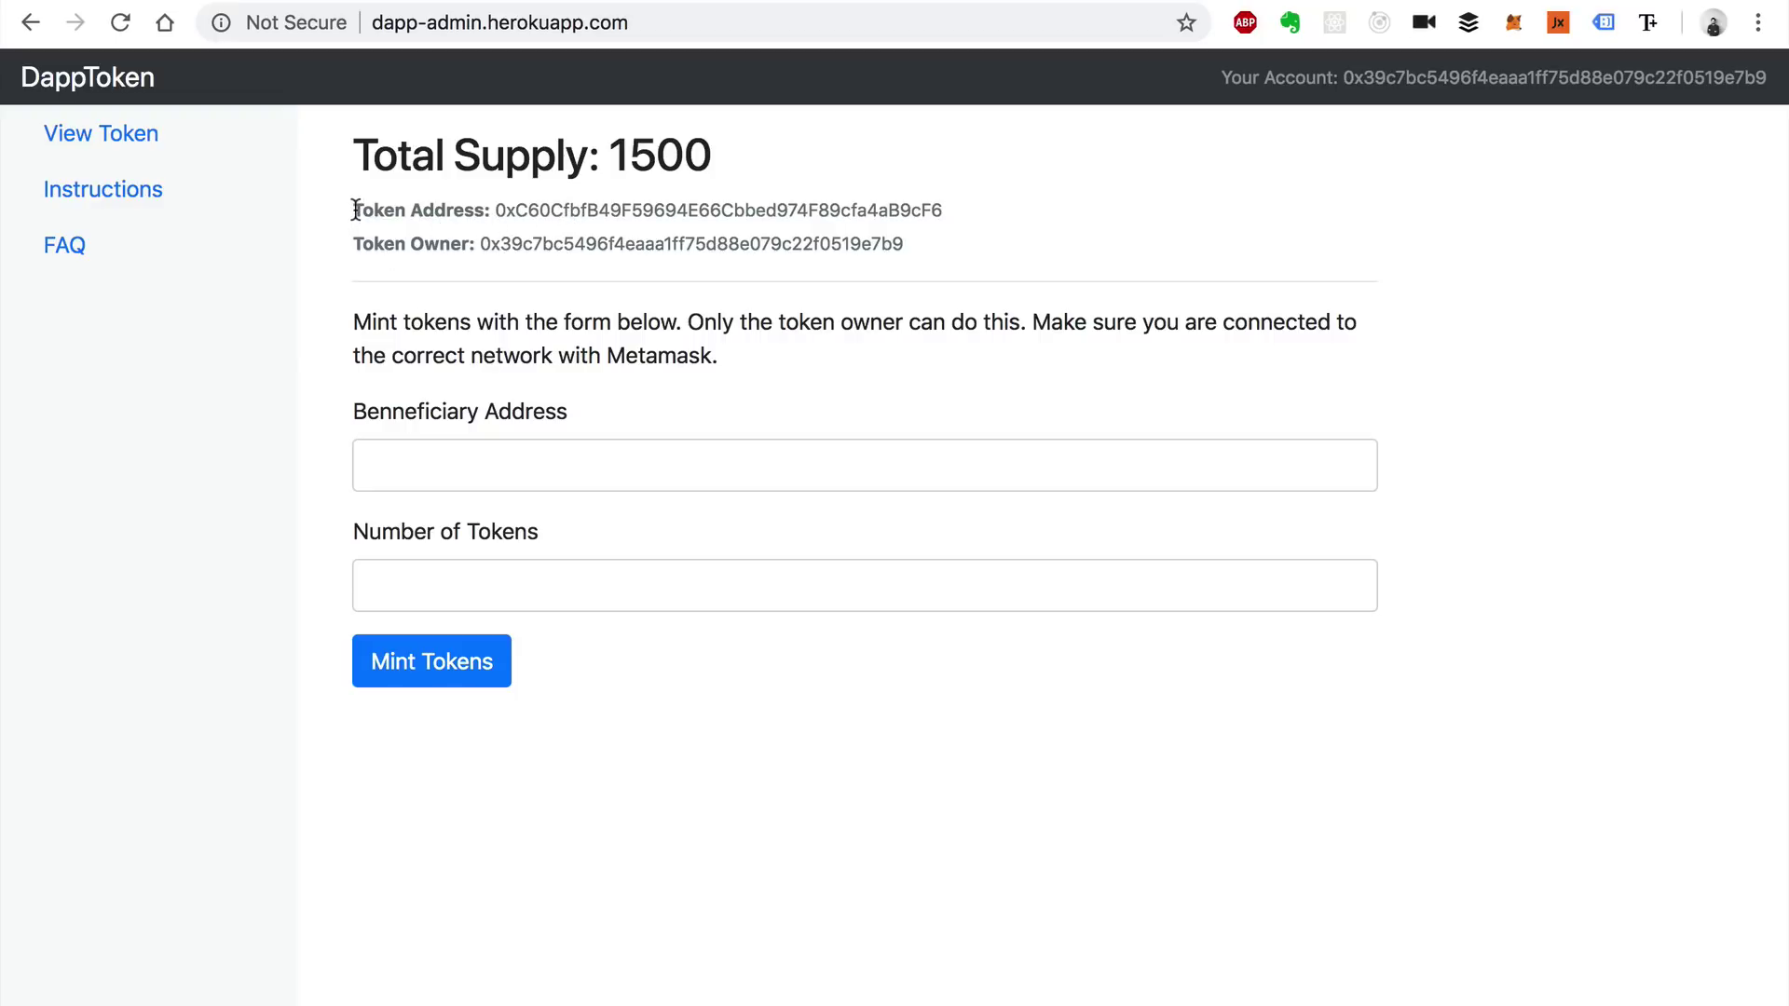
left_click_drag(355, 209, 944, 212)
left_click(944, 211)
left_click_drag(352, 243, 847, 249)
double_click(846, 244)
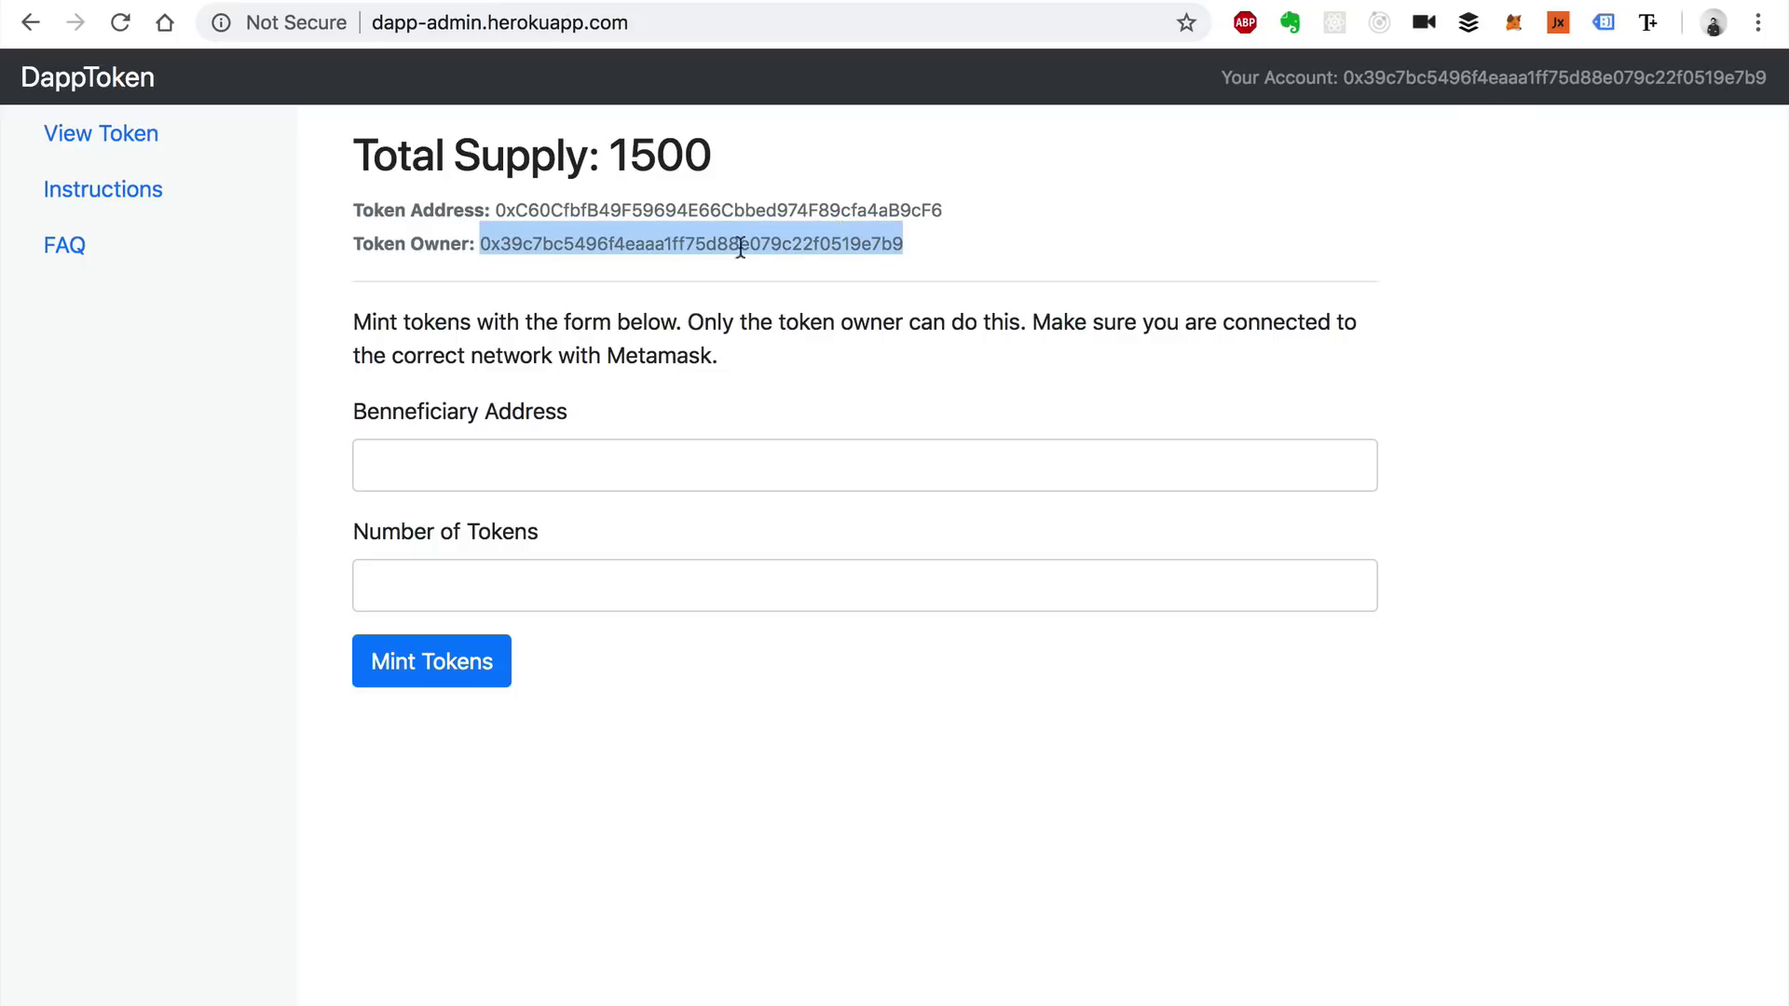
left_click(1434, 136)
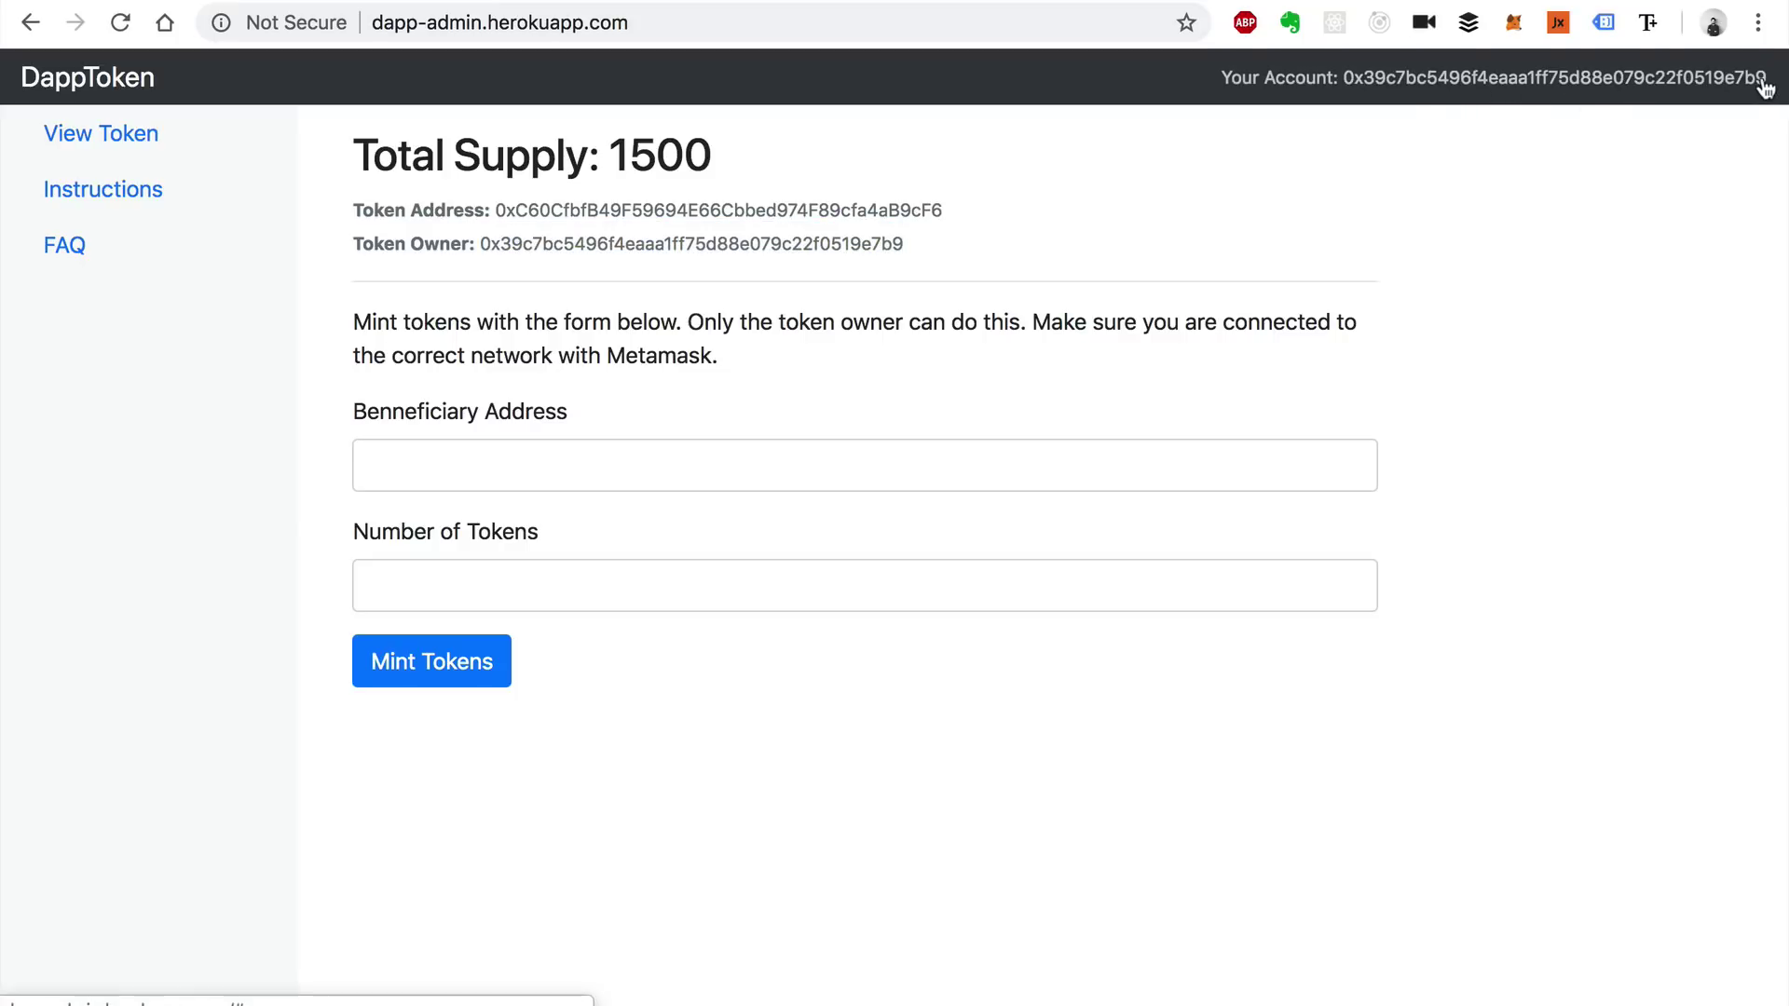
double_click(685, 241)
left_click(672, 234)
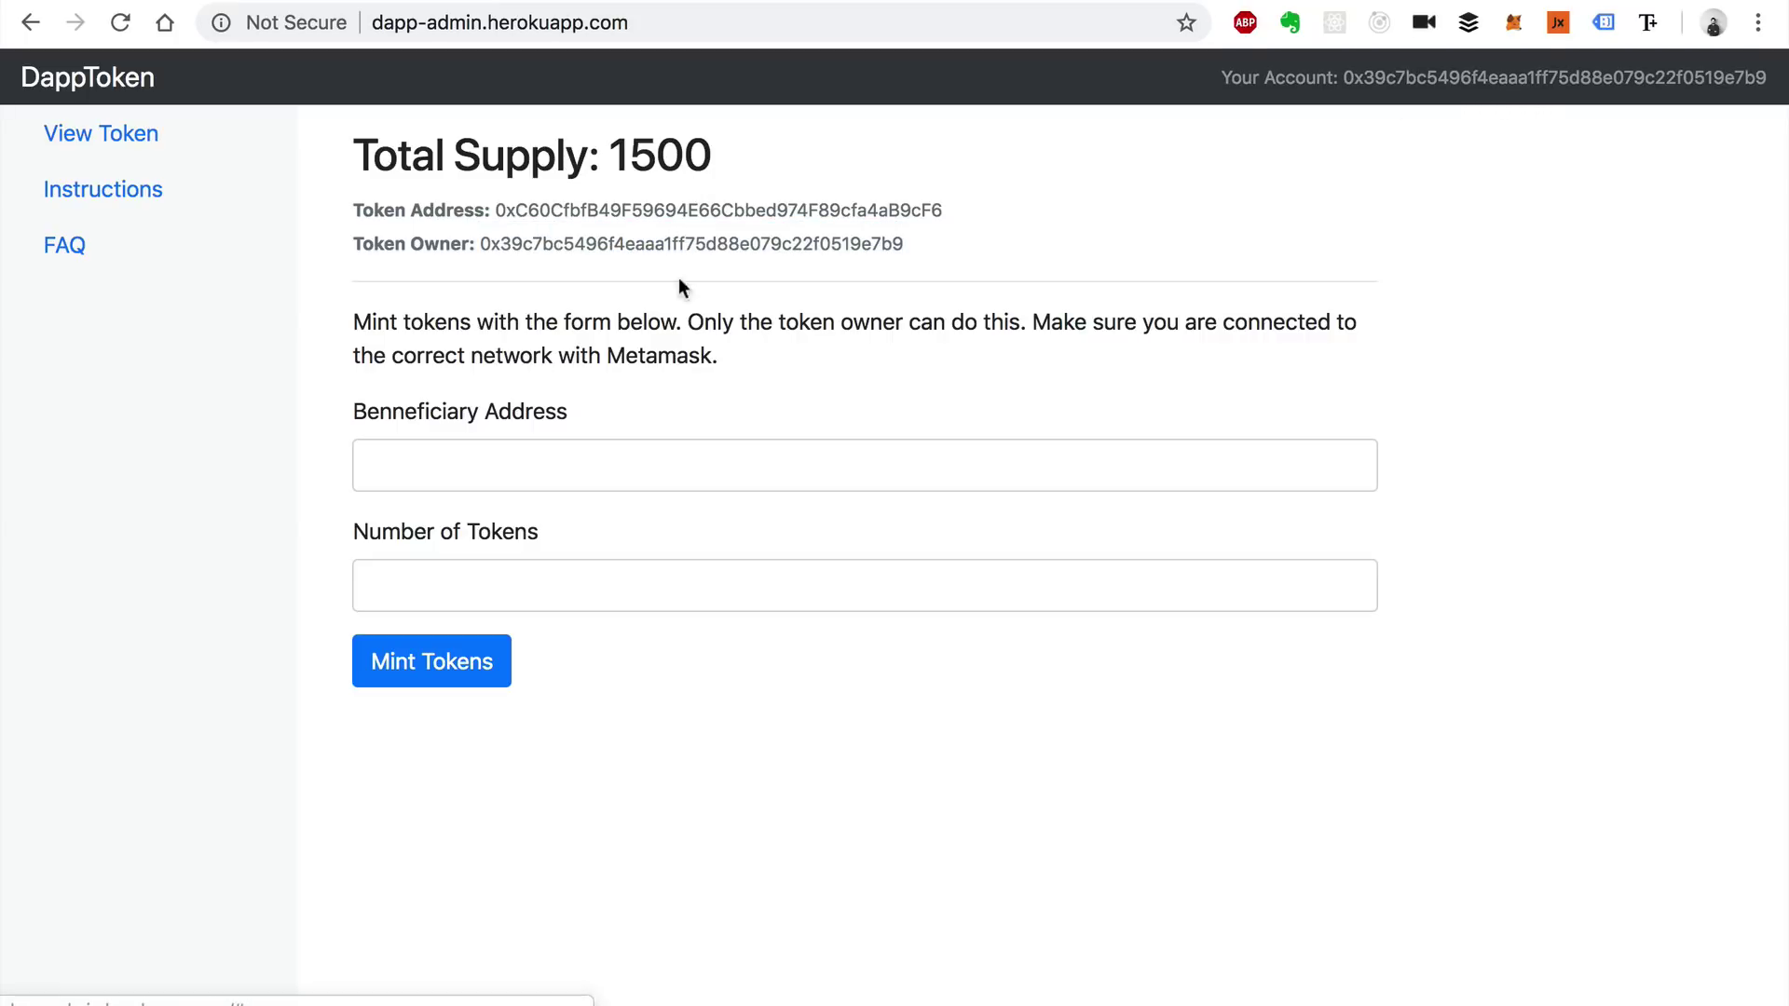
double_click(687, 244)
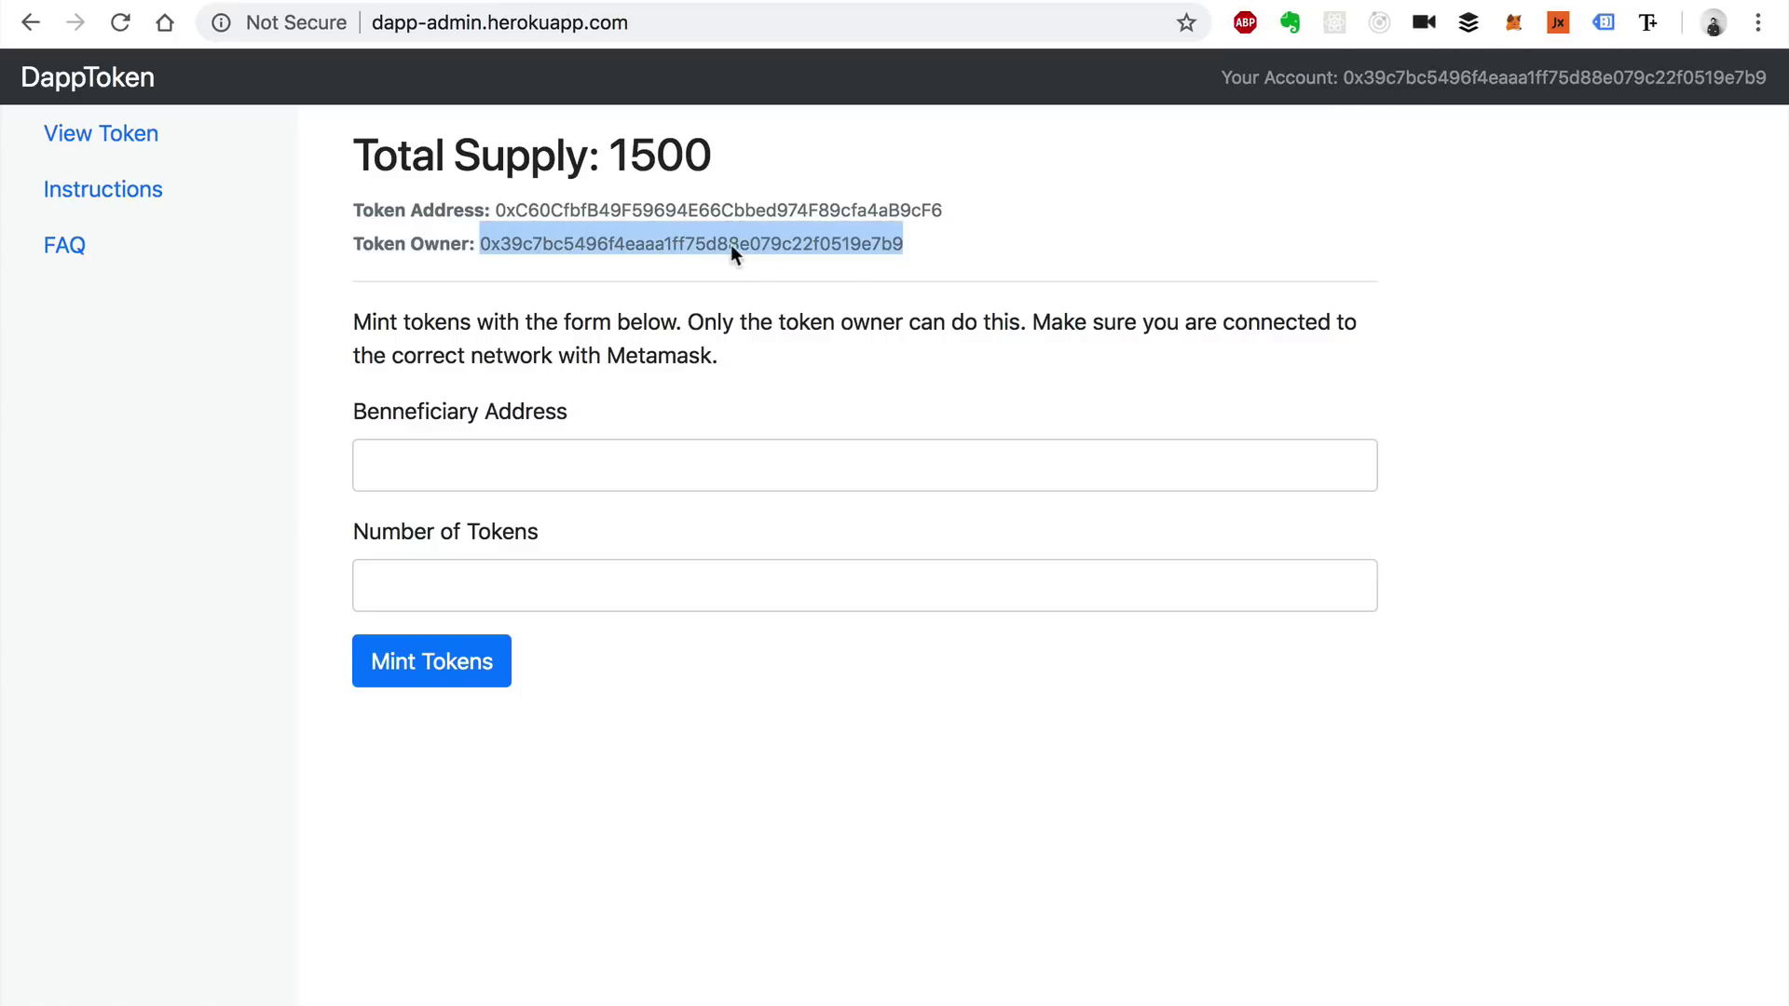
left_click(673, 326)
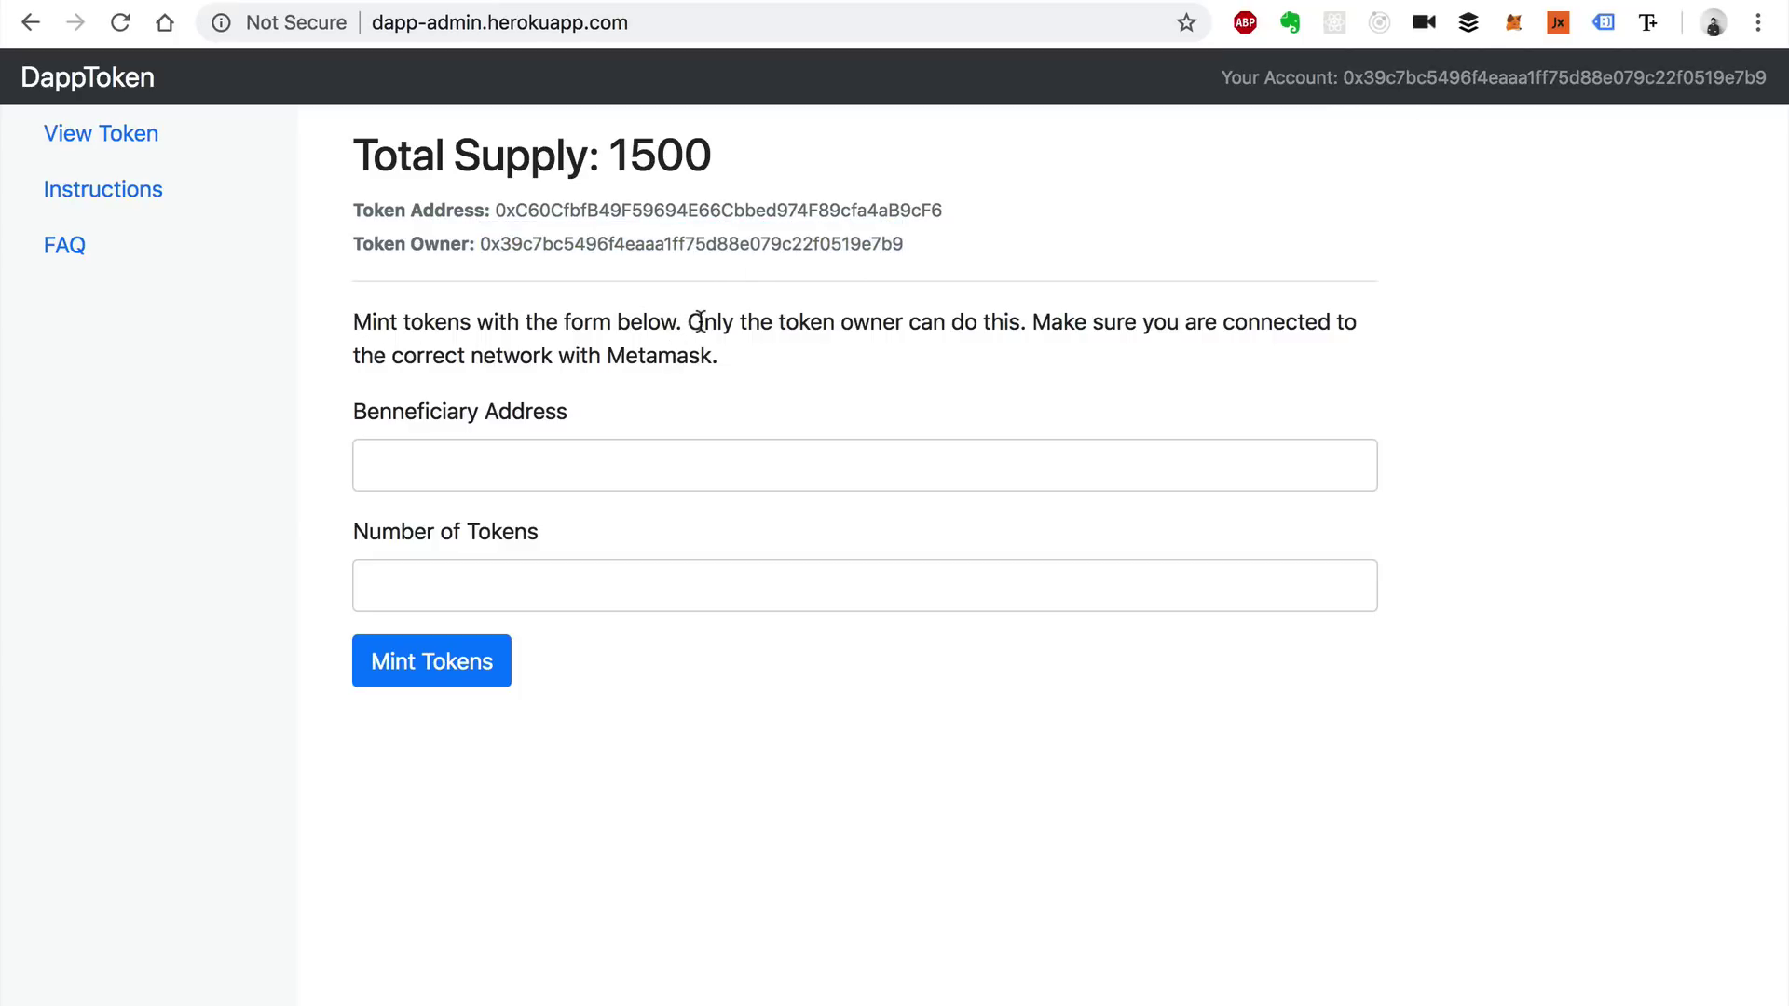
left_click_drag(705, 322, 1025, 321)
left_click(632, 369)
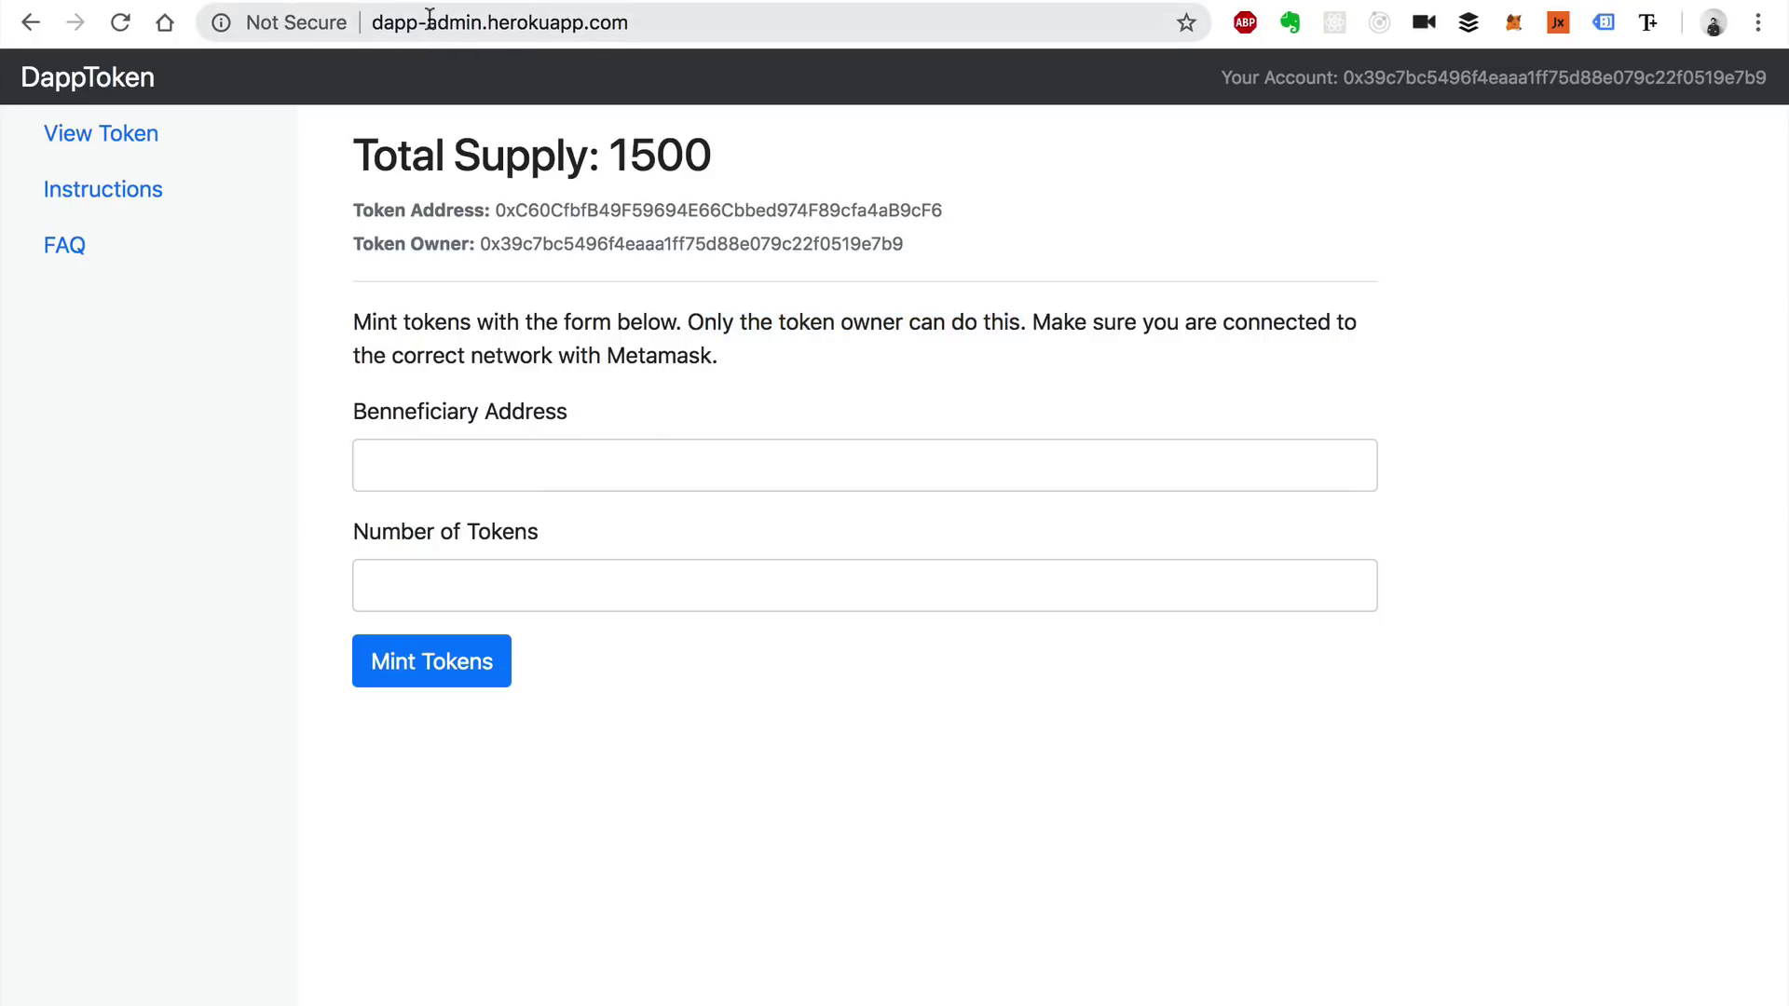
scroll(456, 287, "down", 3)
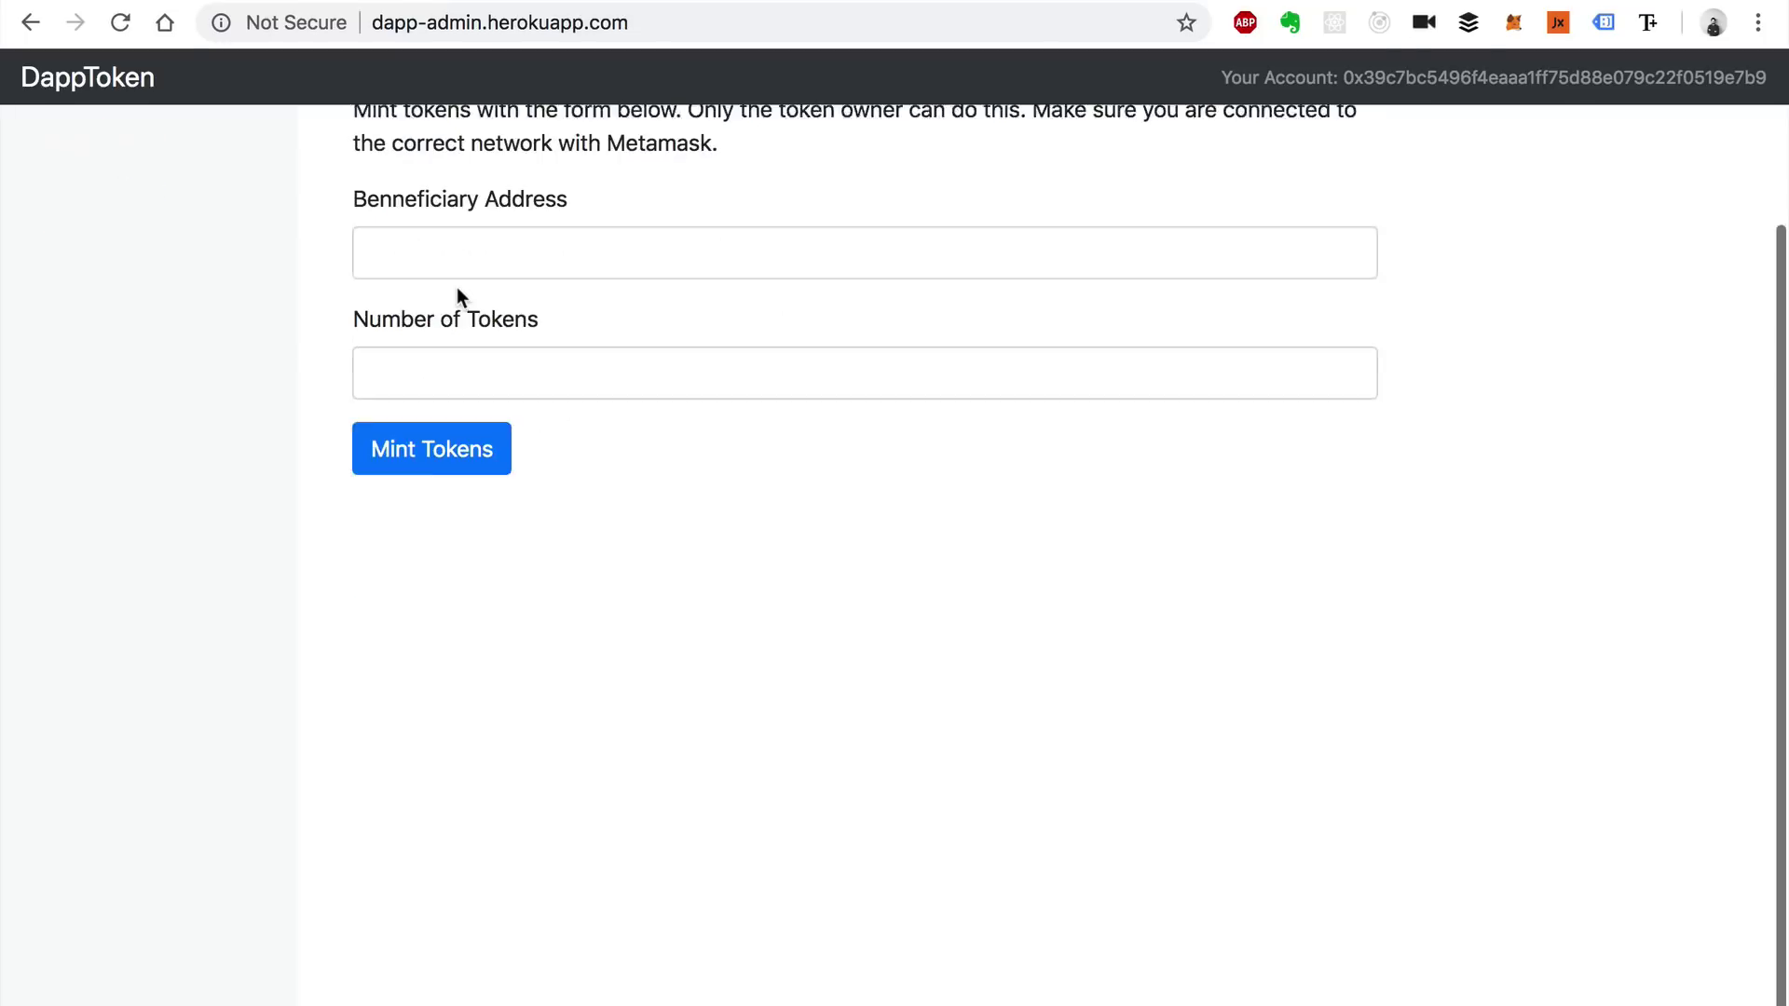
scroll(457, 287, "up", 3)
left_click(447, 465)
left_click(338, 401)
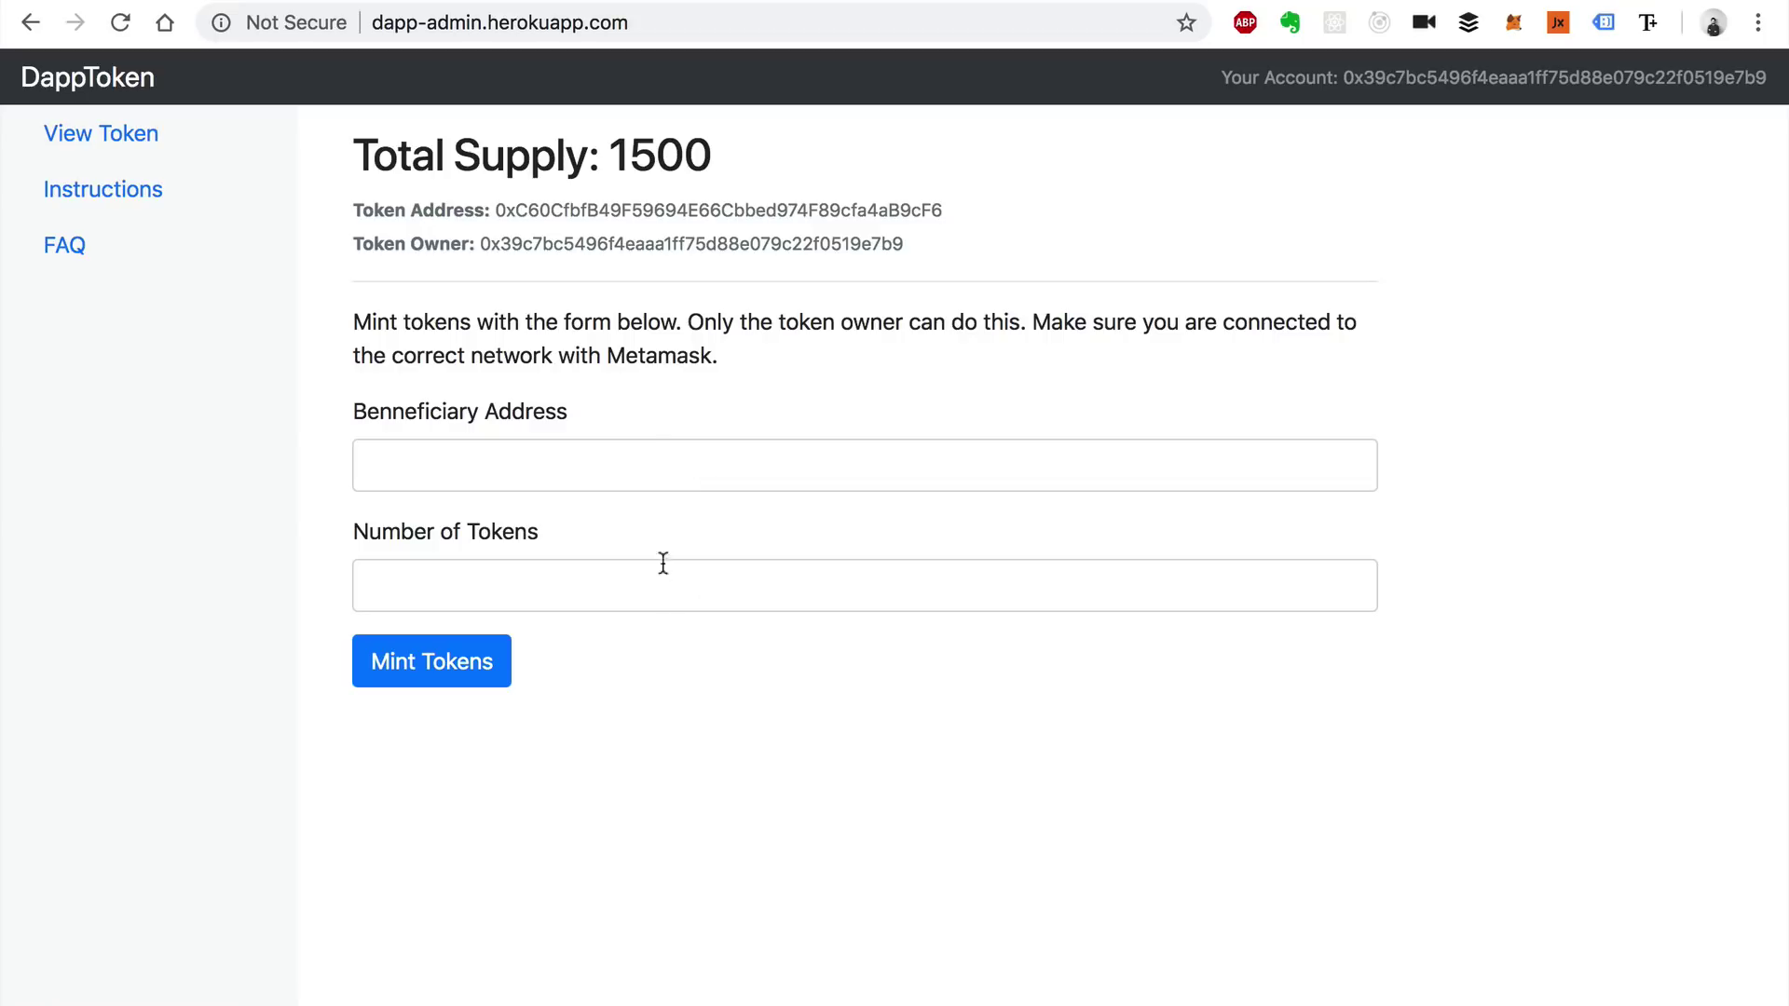
double_click(457, 23)
triple_click(519, 24)
left_click(628, 334)
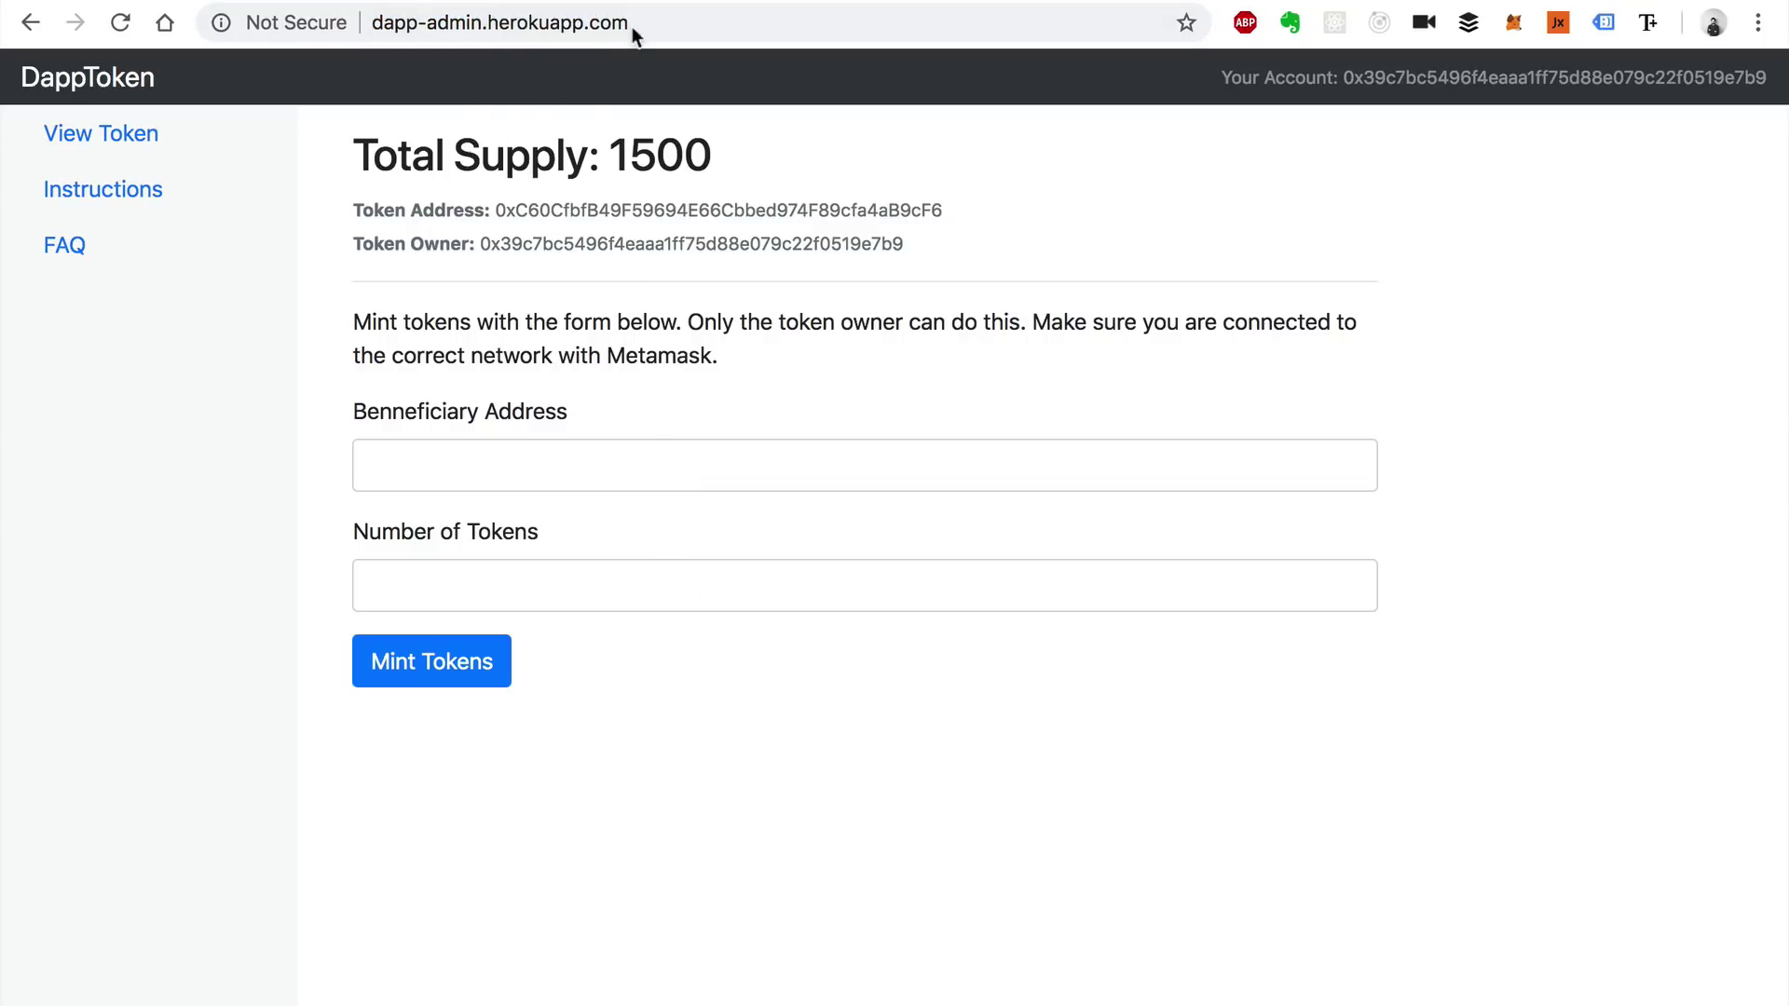